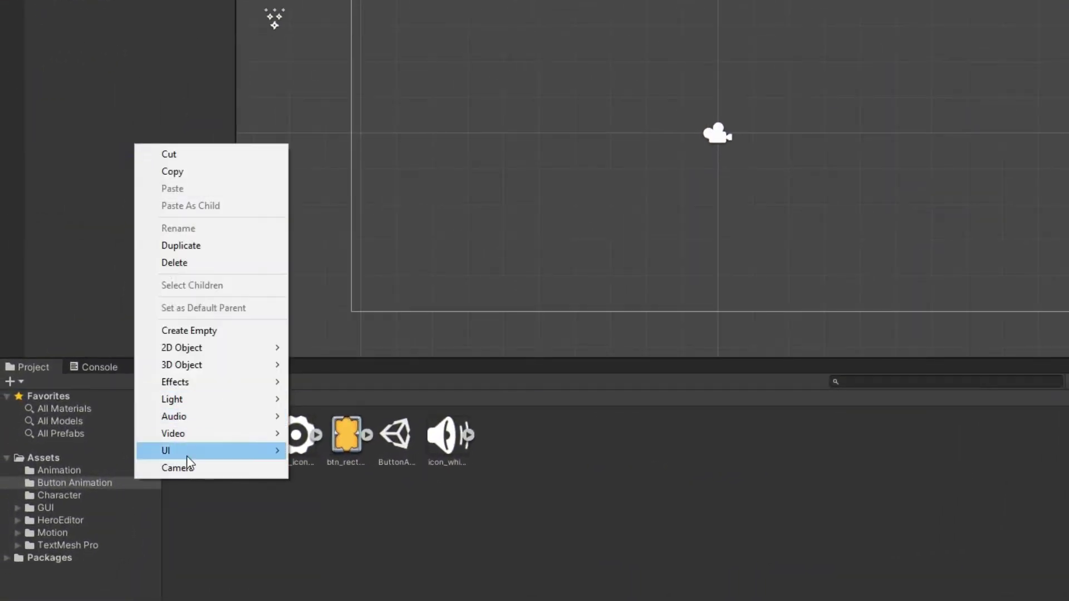
# Step: Create canvas CanvasBackground, duplicate it as CanvasButton below it, and start adding a Button
pyautogui.moveTo(167, 450)
pyautogui.click(393, 244)
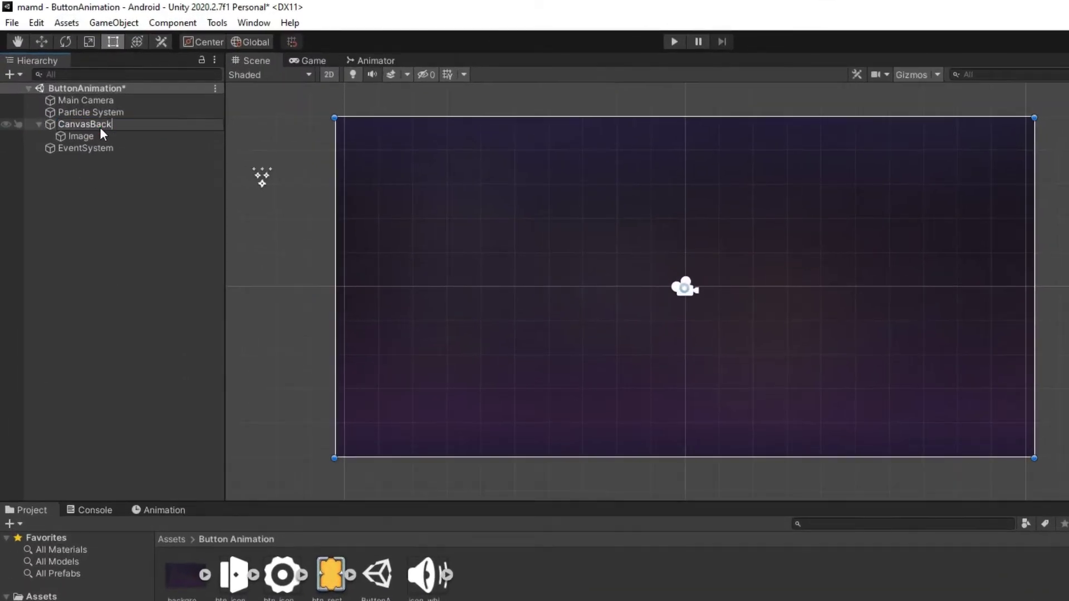
pyautogui.write('Background')
pyautogui.press('Return')
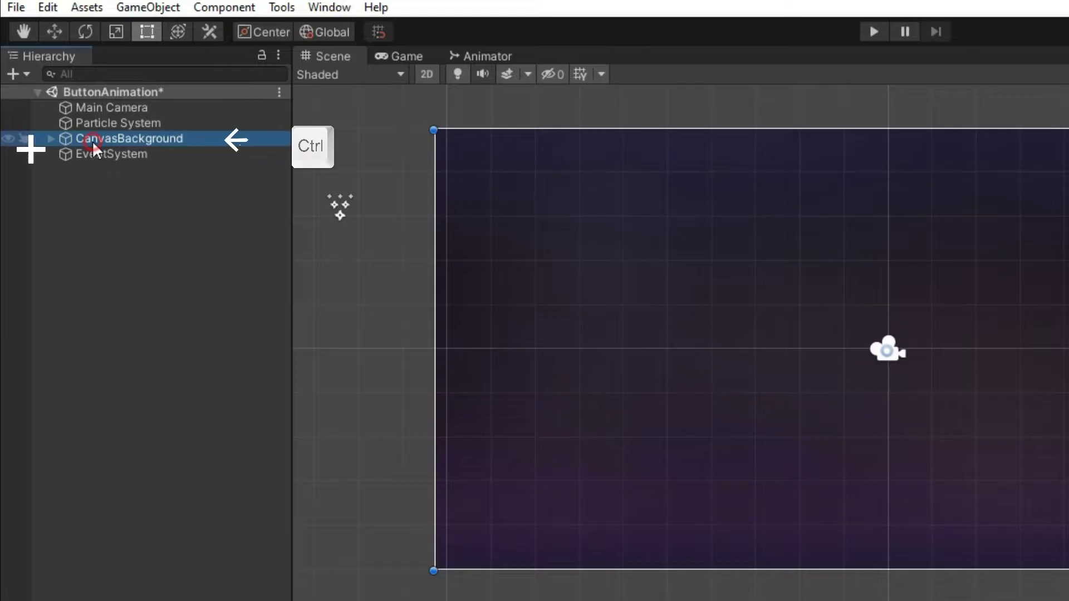
pyautogui.hotkey('ctrl', 'd')
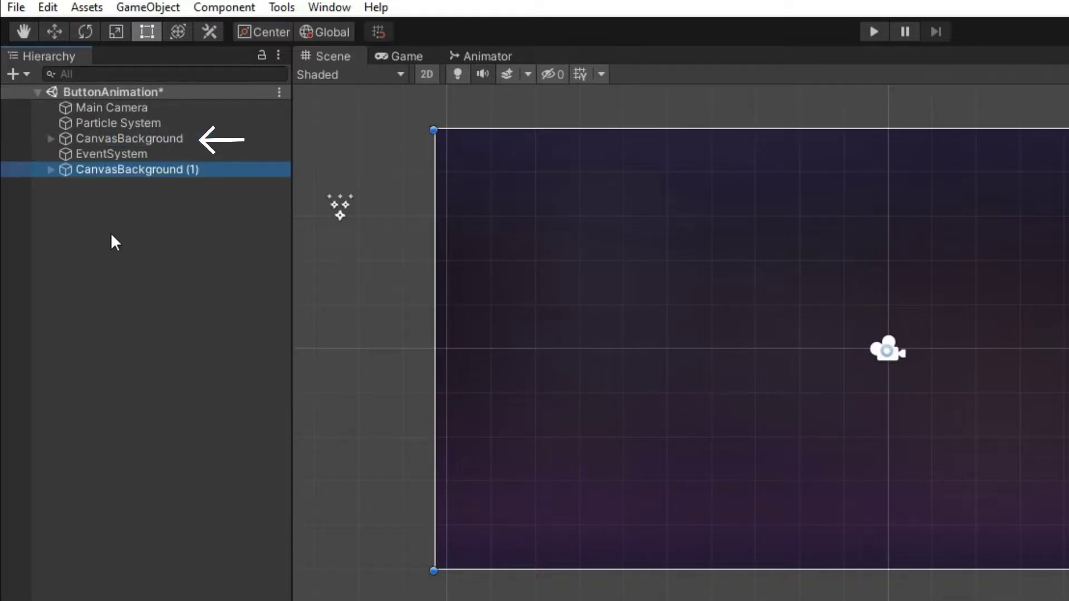
pyautogui.moveTo(110, 173)
pyautogui.mouseDown()
pyautogui.moveTo(131, 151)
pyautogui.moveTo(161, 153)
pyautogui.mouseUp()
pyautogui.rightClick(142, 154)
pyautogui.click(179, 402)
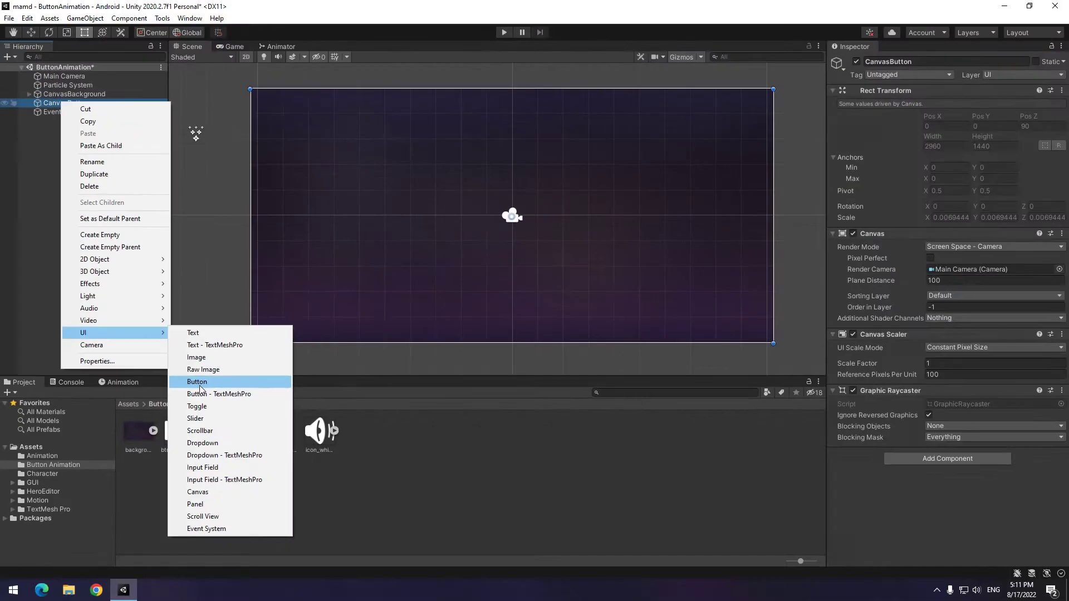
# Step: Add an enlarged Button to CanvasButton, create a Circle sprite asset, and open the button's sprite picker
pyautogui.click(318, 377)
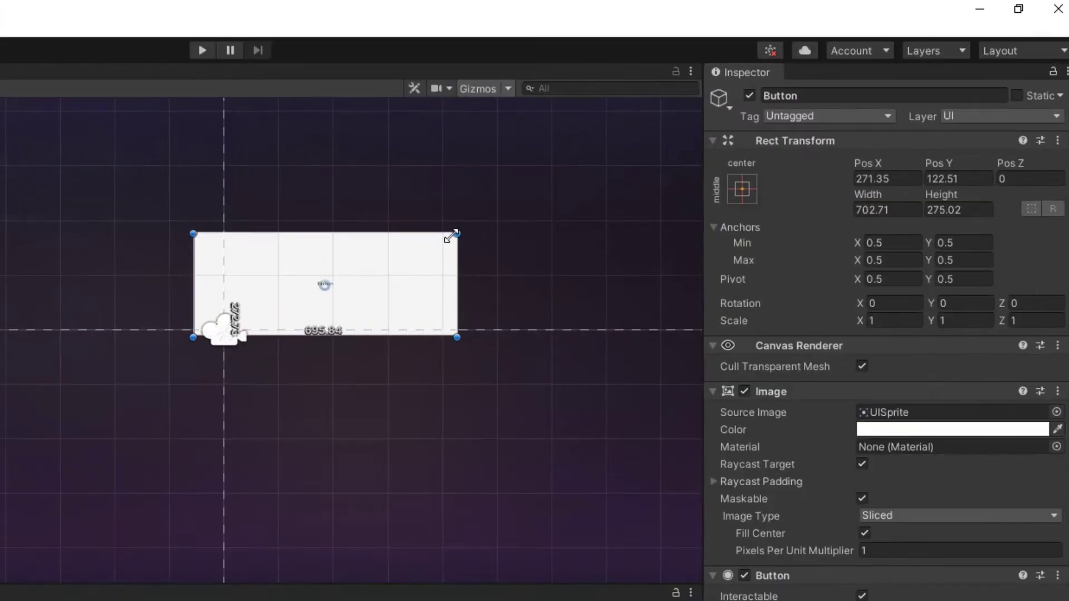
pyautogui.moveTo(527, 214); pyautogui.dragTo(622, 184)
pyautogui.rightClick(390, 464)
pyautogui.moveTo(334, 124)
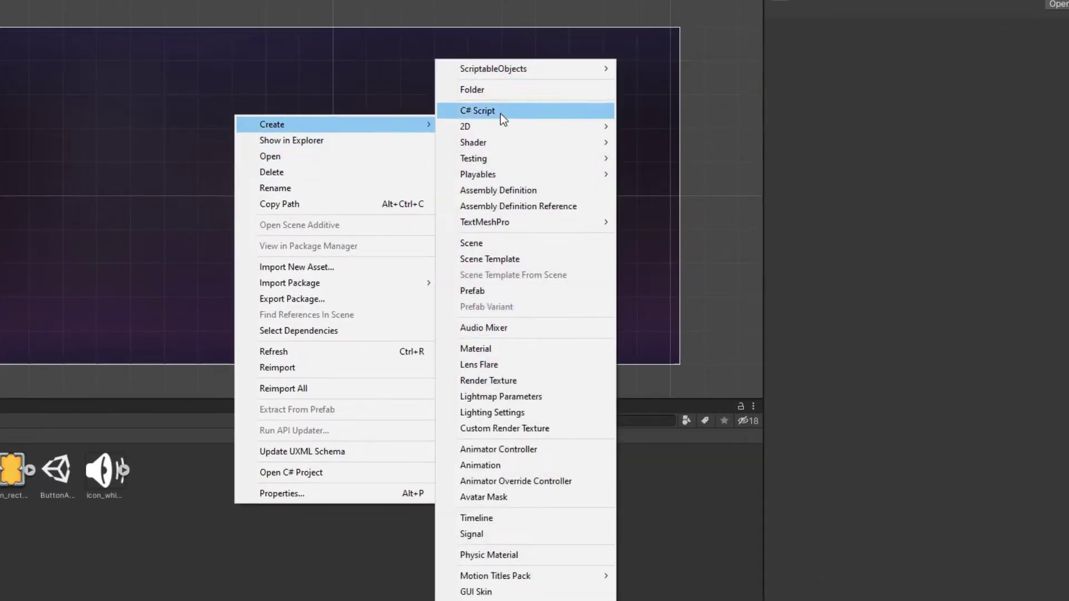
pyautogui.click(786, 148)
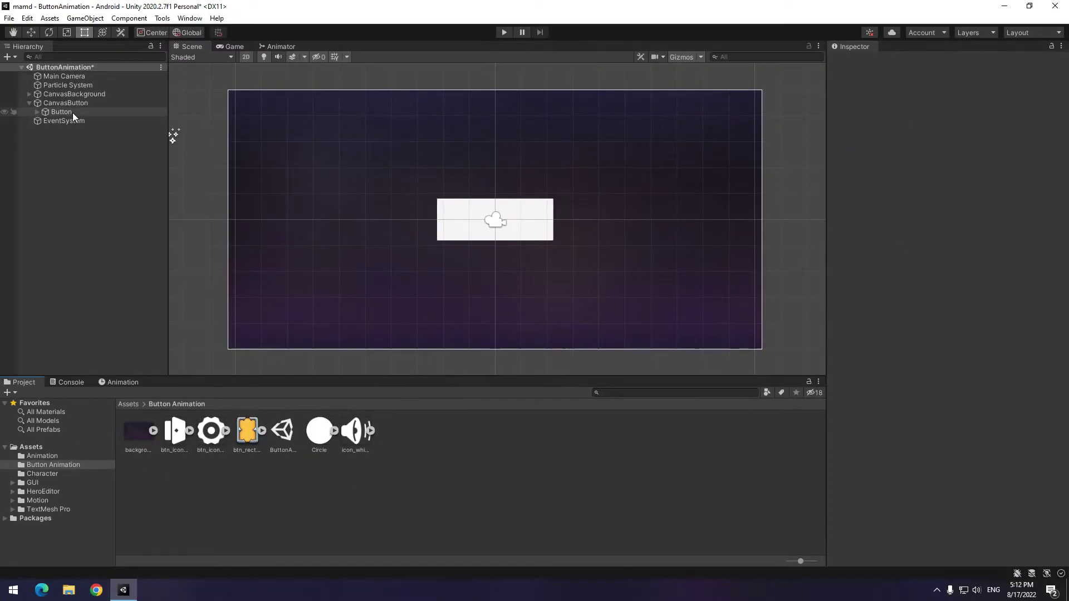
pyautogui.click(72, 113)
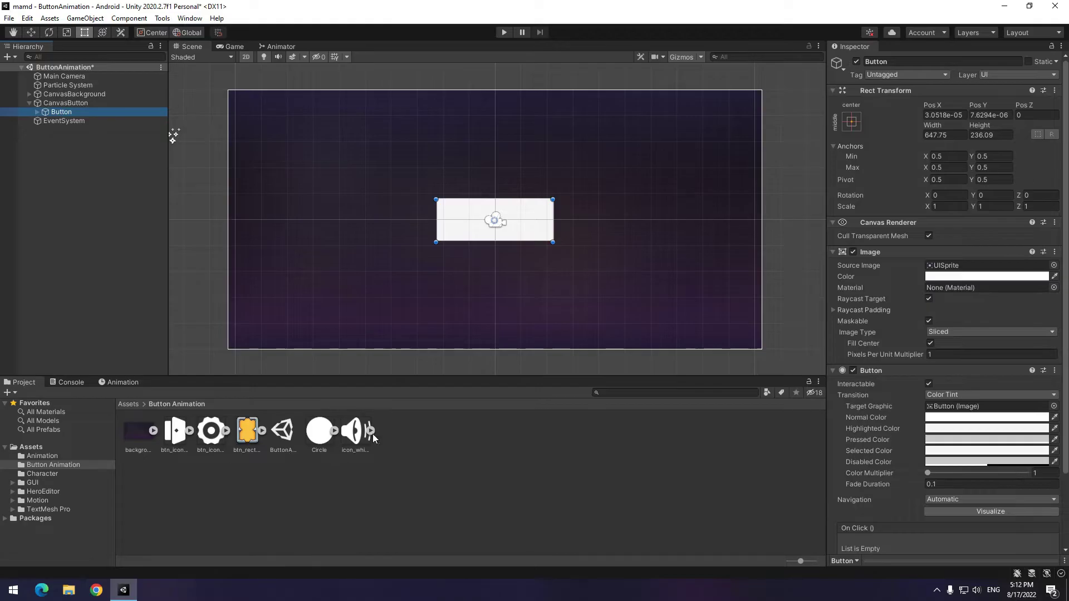
pyautogui.click(1053, 266)
pyautogui.scroll(-3, 1059, 241)
pyautogui.scroll(3, 1059, 242)
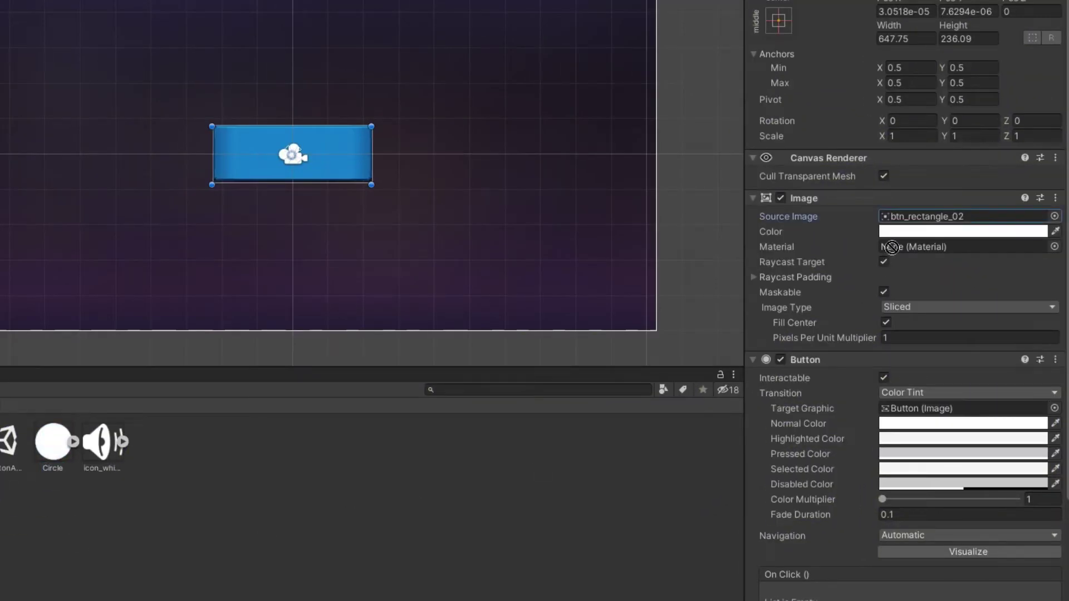
# Step: Assign the Circle sprite as the Button's Source Image with Sliced image type
pyautogui.moveTo(694, 404); pyautogui.dragTo(911, 216)
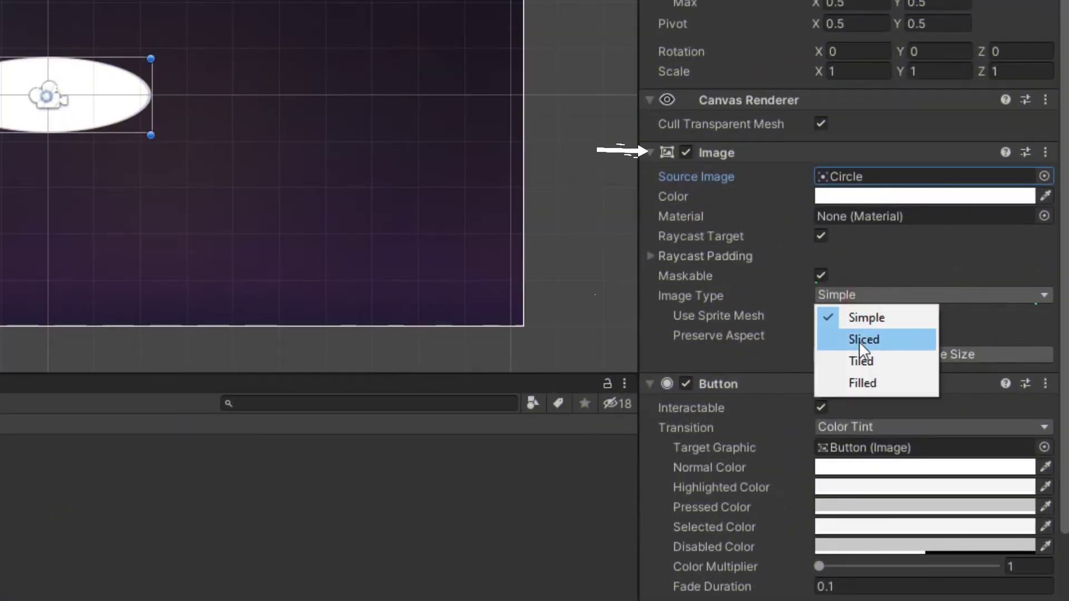
pyautogui.click(858, 341)
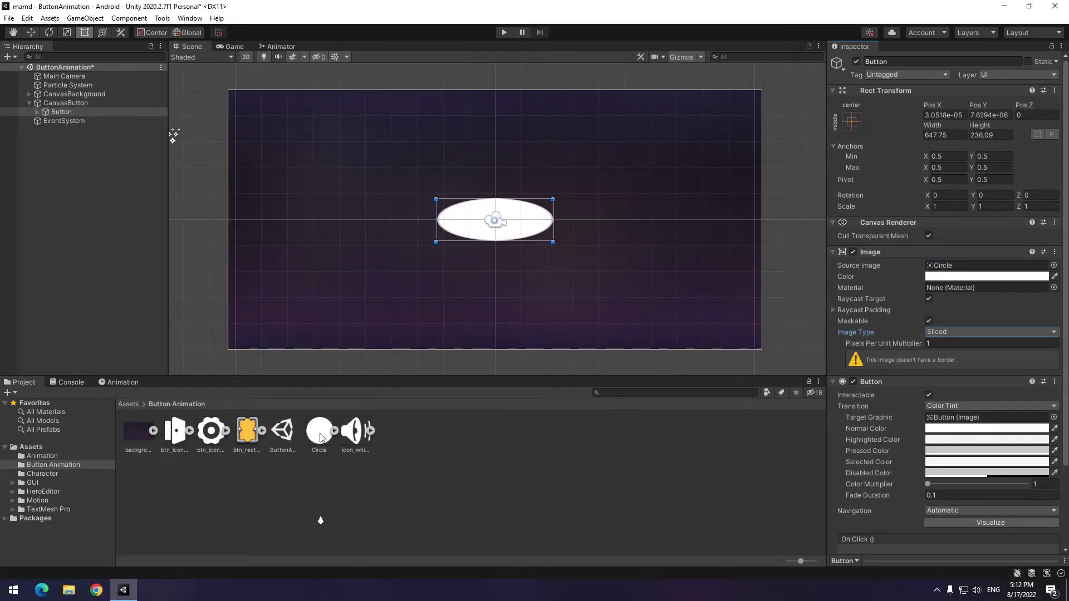
# Step: Set the Circle sprite's mode to Single and apply it in the Sprite Editor
pyautogui.click(321, 437)
pyautogui.click(1015, 120)
pyautogui.click(978, 133)
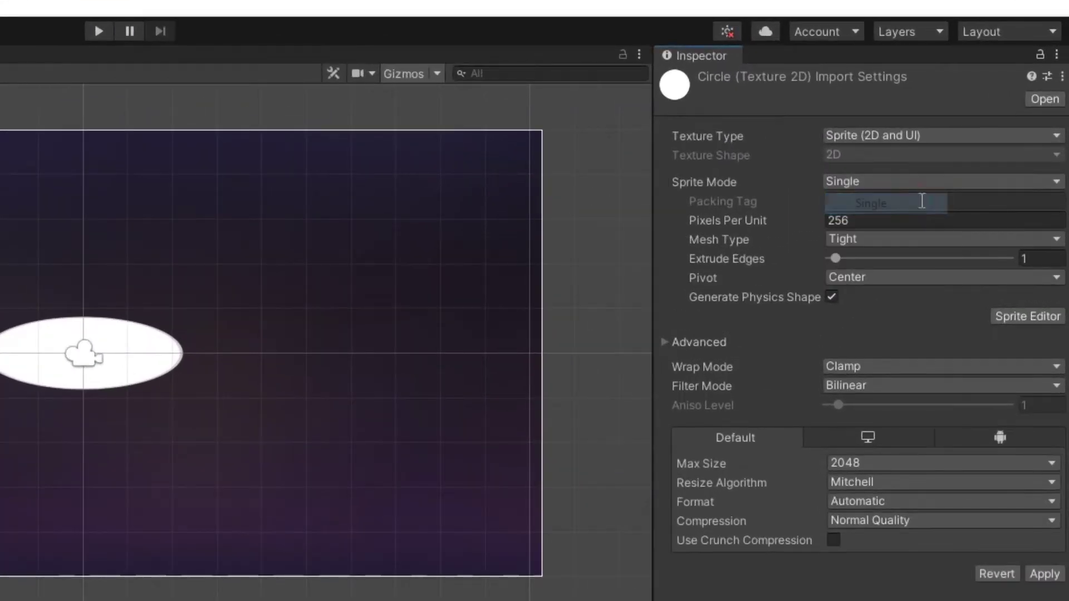
pyautogui.click(1013, 318)
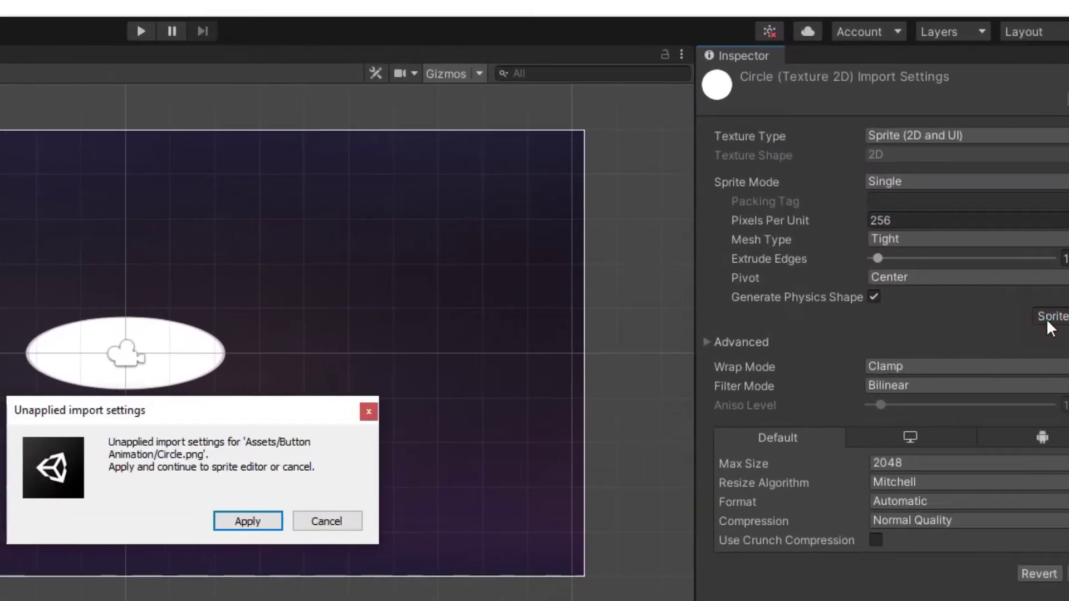
pyautogui.click(255, 524)
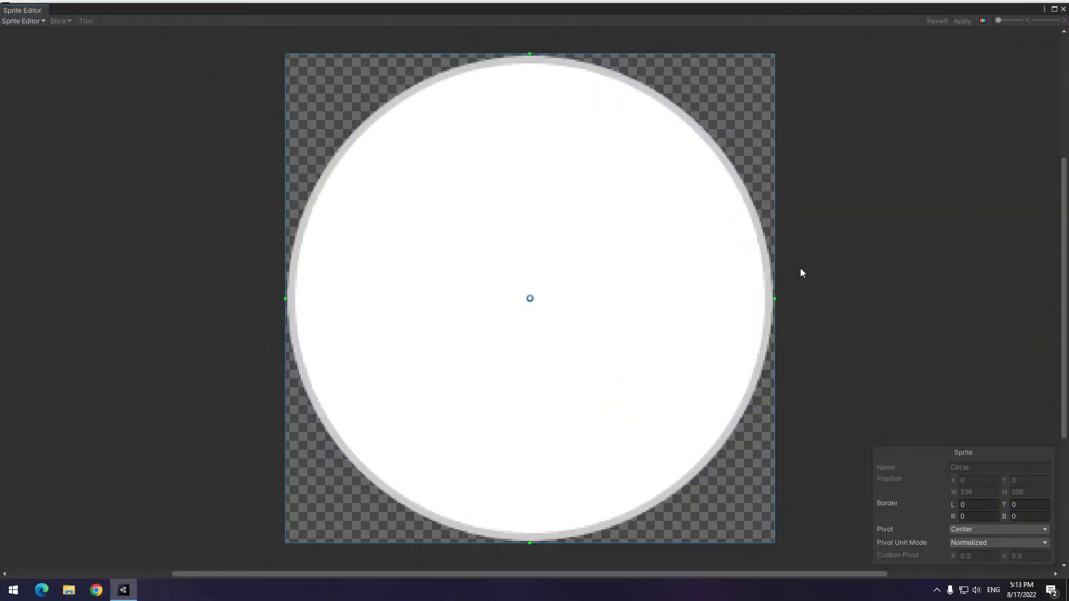
# Step: Pull all four Circle sprite borders in to the centre, about 128 px each
pyautogui.moveTo(692, 305); pyautogui.dragTo(530, 323)
pyautogui.moveTo(285, 298); pyautogui.dragTo(530, 298)
pyautogui.moveTo(530, 542); pyautogui.dragTo(529, 300)
pyautogui.moveTo(529, 53); pyautogui.dragTo(530, 290)
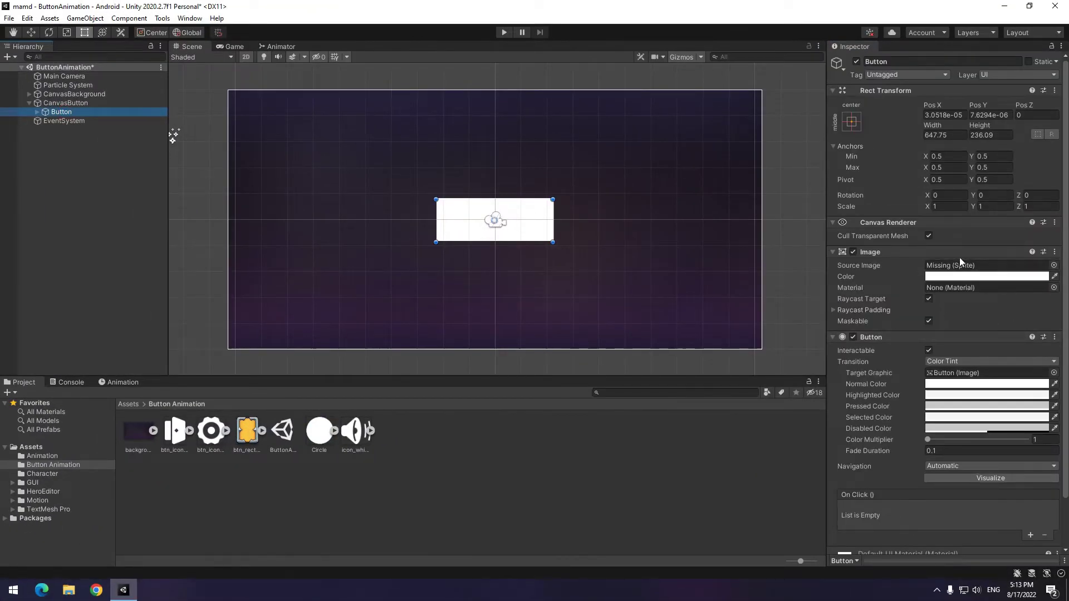
# Step: Reassign the Circle sprite to the button in Sliced mode and select its Text label
pyautogui.moveTo(318, 432); pyautogui.dragTo(944, 266)
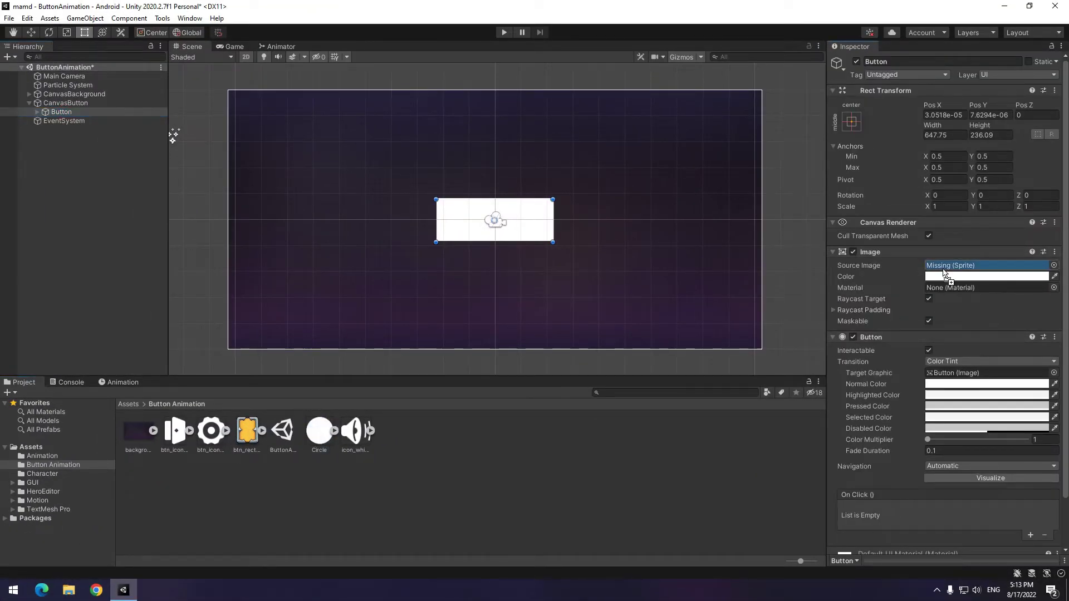
pyautogui.click(939, 335)
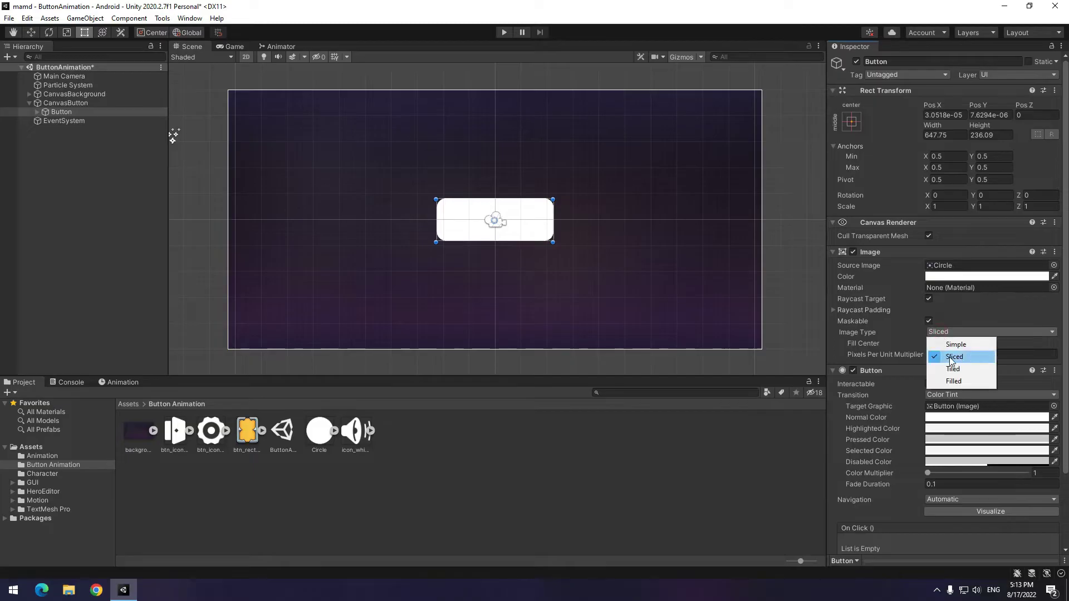
pyautogui.click(961, 356)
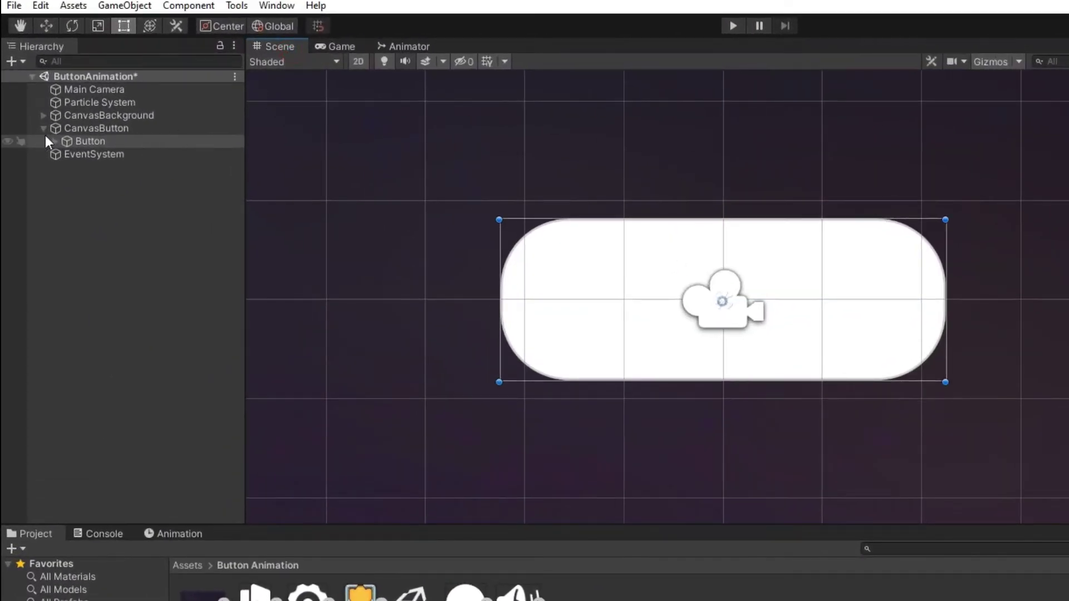
pyautogui.click(54, 141)
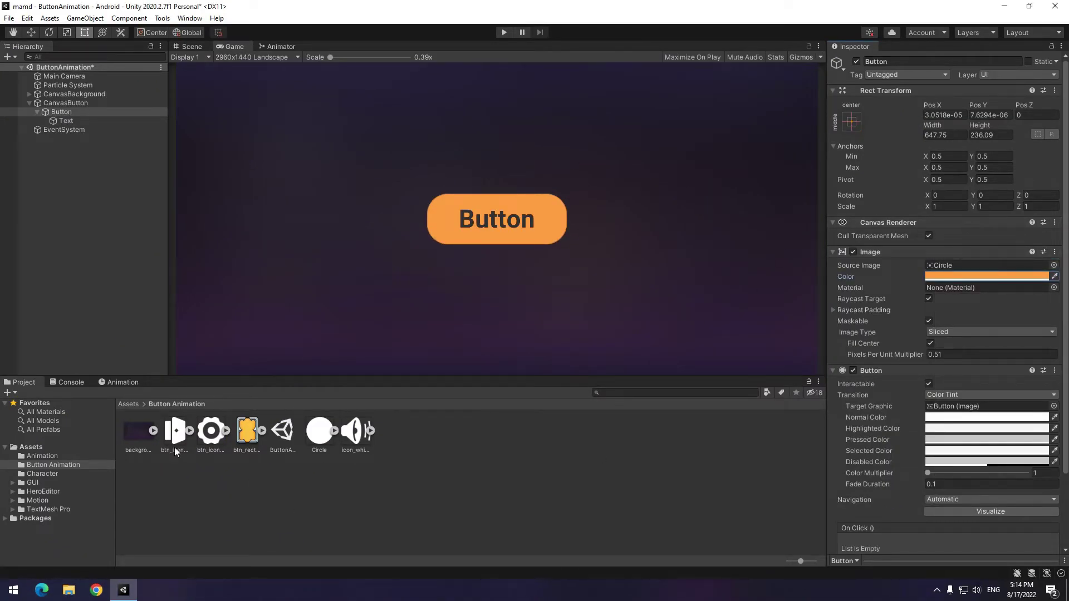
# Step: Apply the btn_rectangle_04 sprite to the Button and set its image colour to white
pyautogui.click(249, 434)
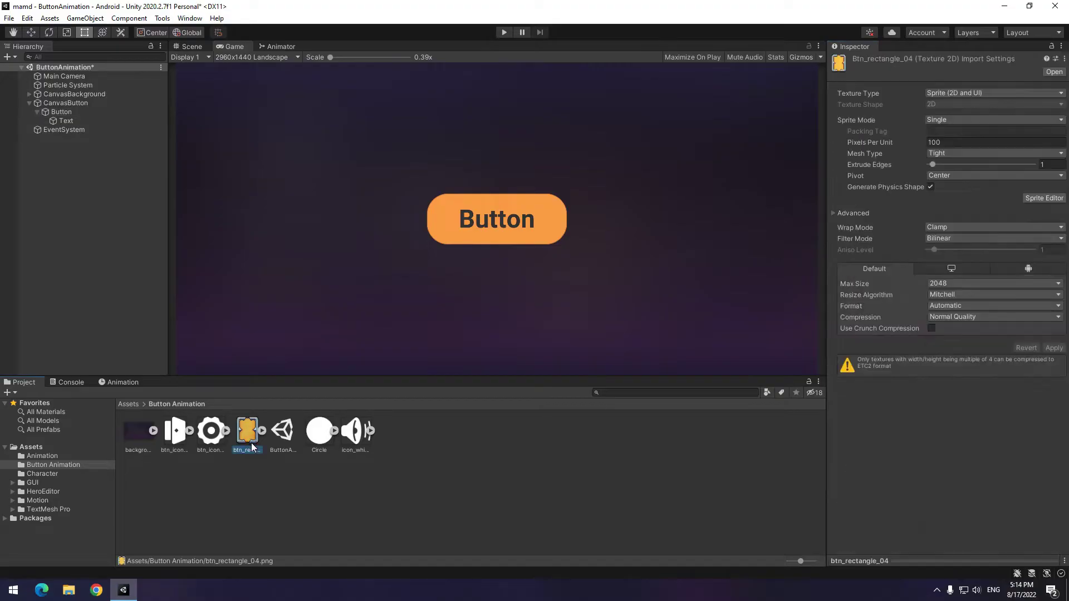
pyautogui.click(62, 112)
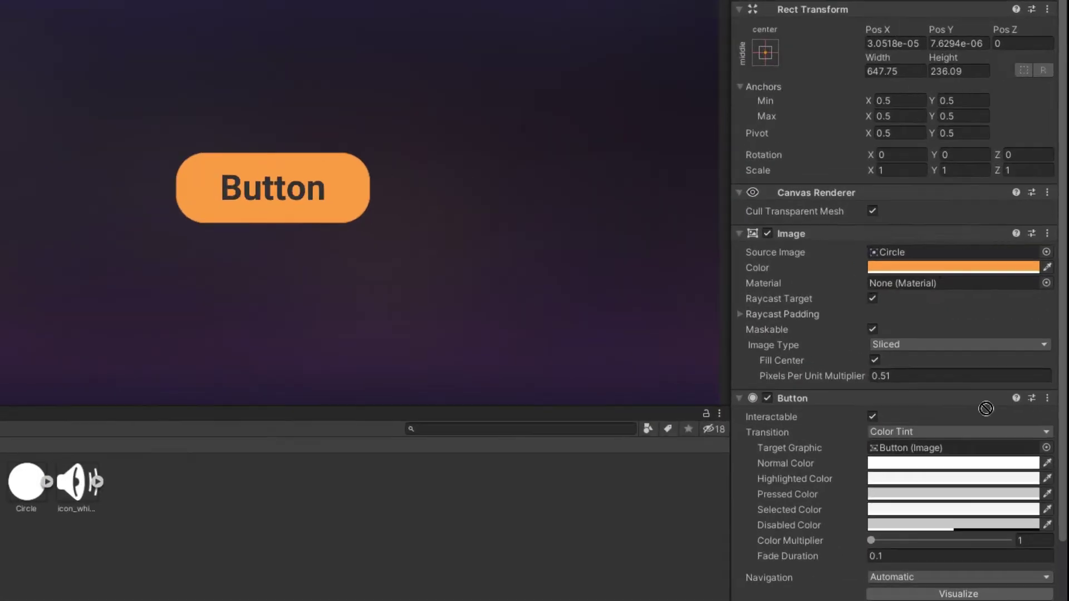
pyautogui.moveTo(260, 443); pyautogui.dragTo(969, 270)
pyautogui.scroll(-2, 902, 295)
pyautogui.click(960, 199)
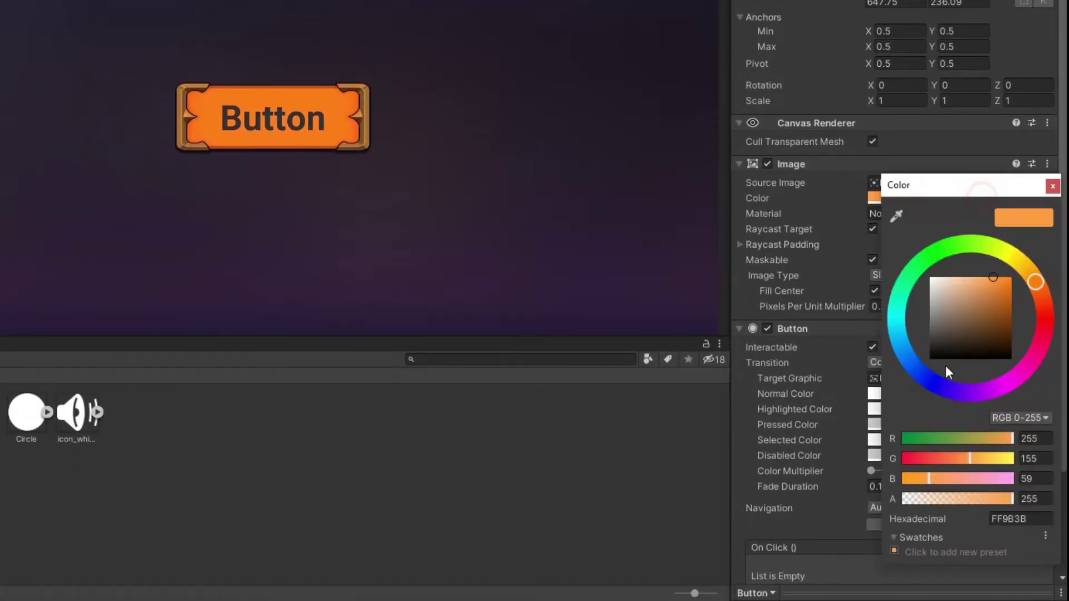
pyautogui.moveTo(946, 365); pyautogui.dragTo(931, 278)
pyautogui.click(1049, 187)
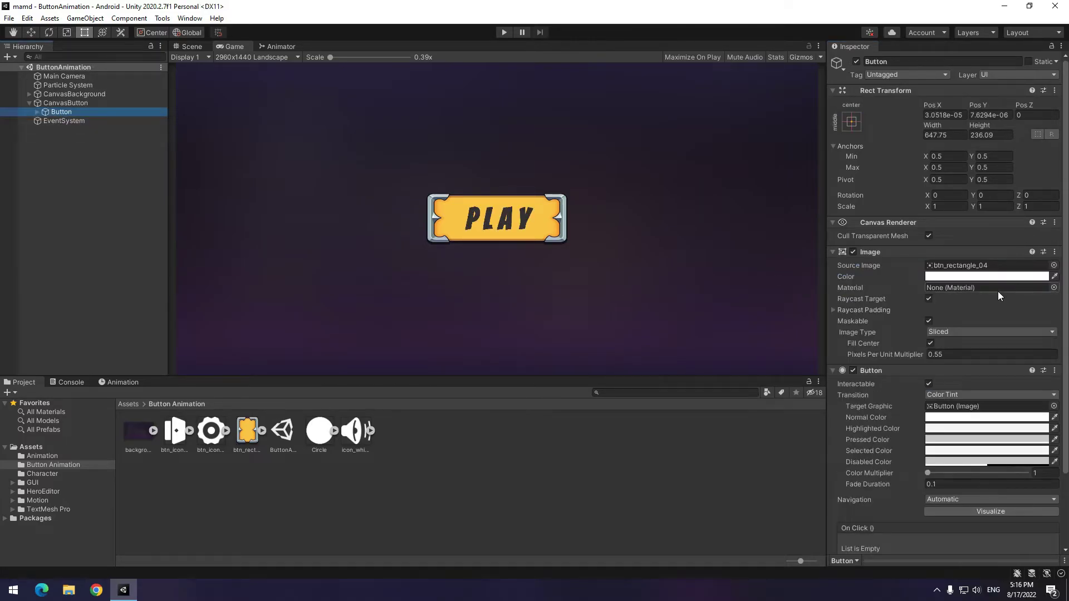
pyautogui.scroll(-3, 998, 296)
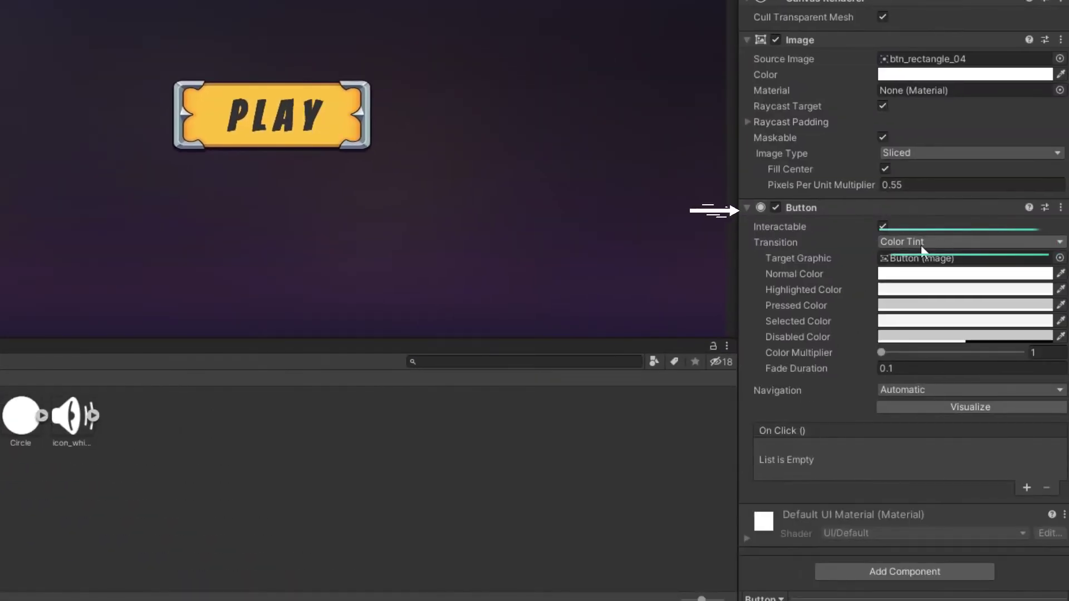
# Step: Switch the Button's transition to Animation and cancel a trial clip in the timeline
pyautogui.click(907, 249)
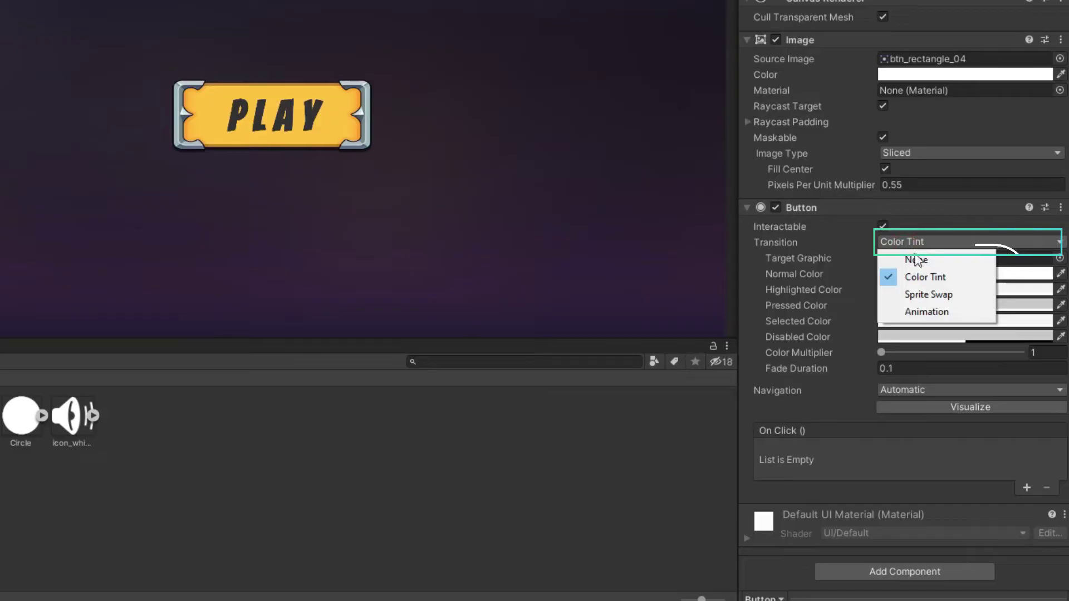
pyautogui.click(926, 312)
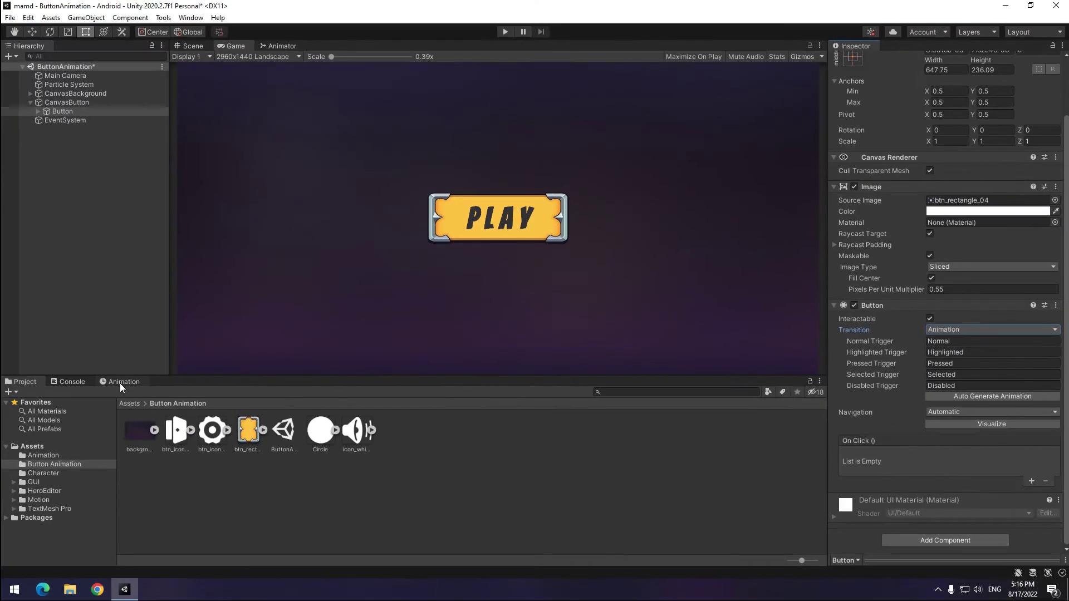
pyautogui.click(120, 383)
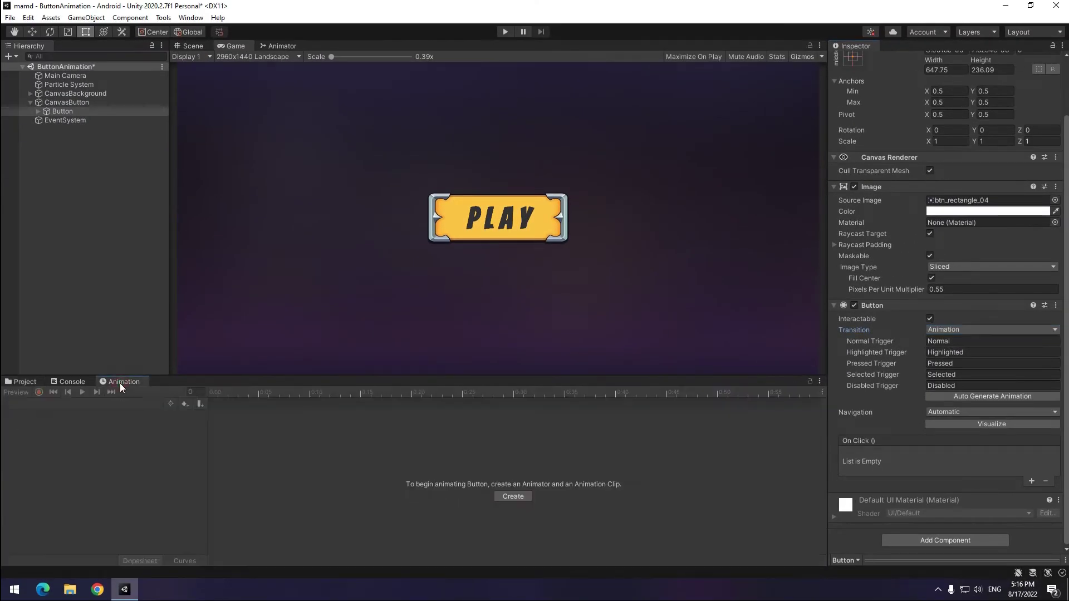
pyautogui.click(514, 496)
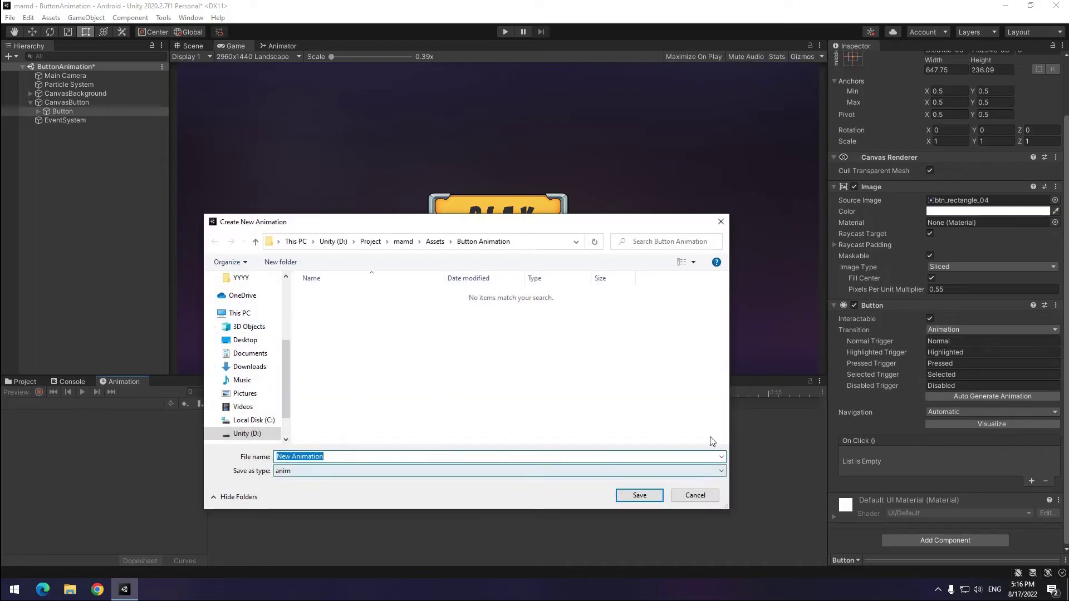
pyautogui.click(700, 498)
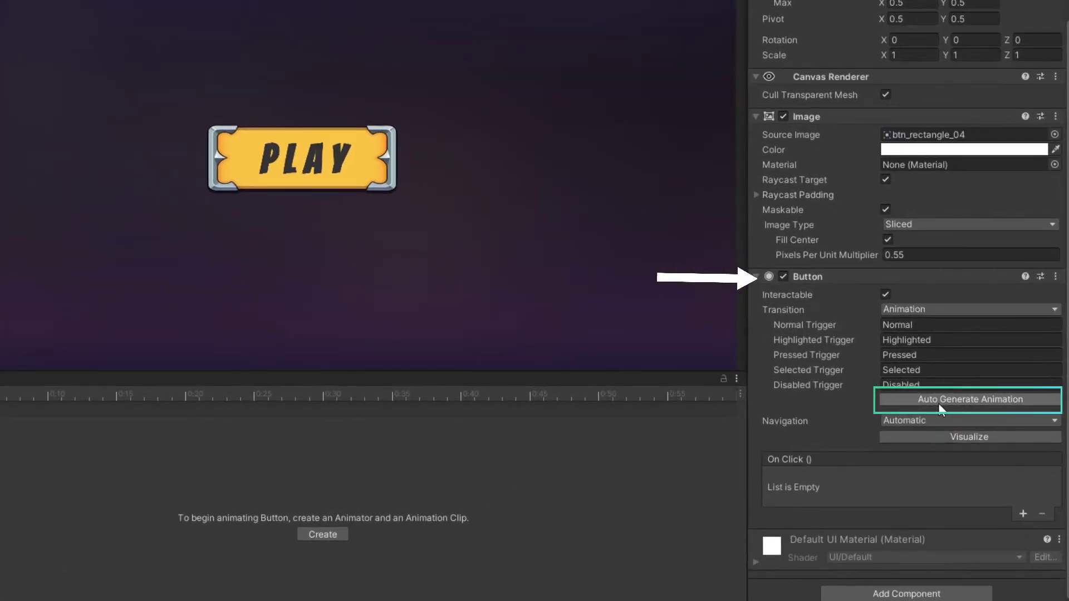
# Step: Auto-generate the Button animator controller and save it in the Button Animation folder
pyautogui.click(944, 399)
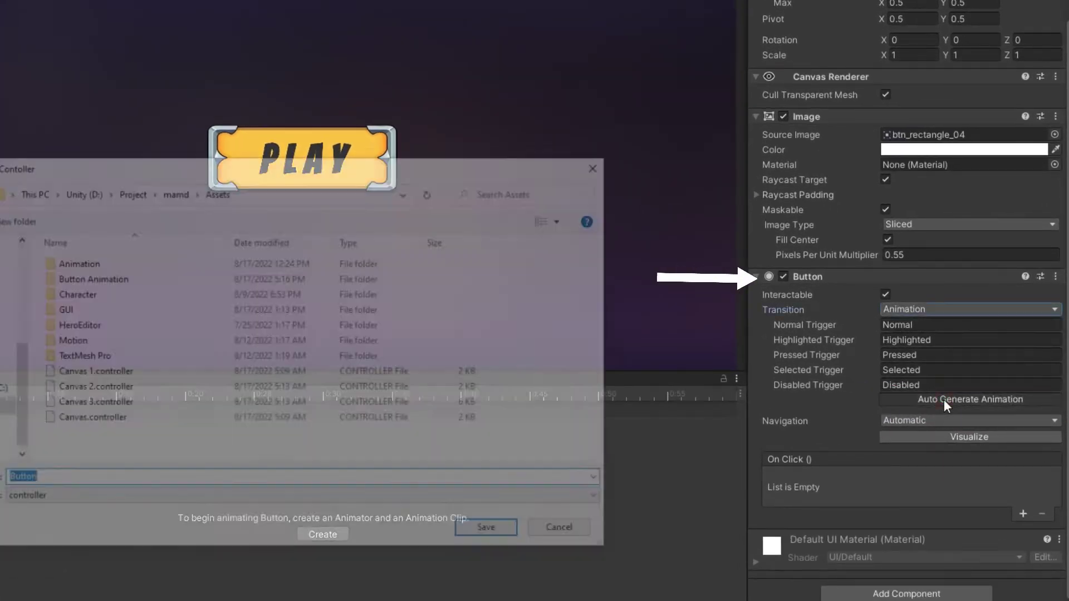
pyautogui.doubleClick(201, 280)
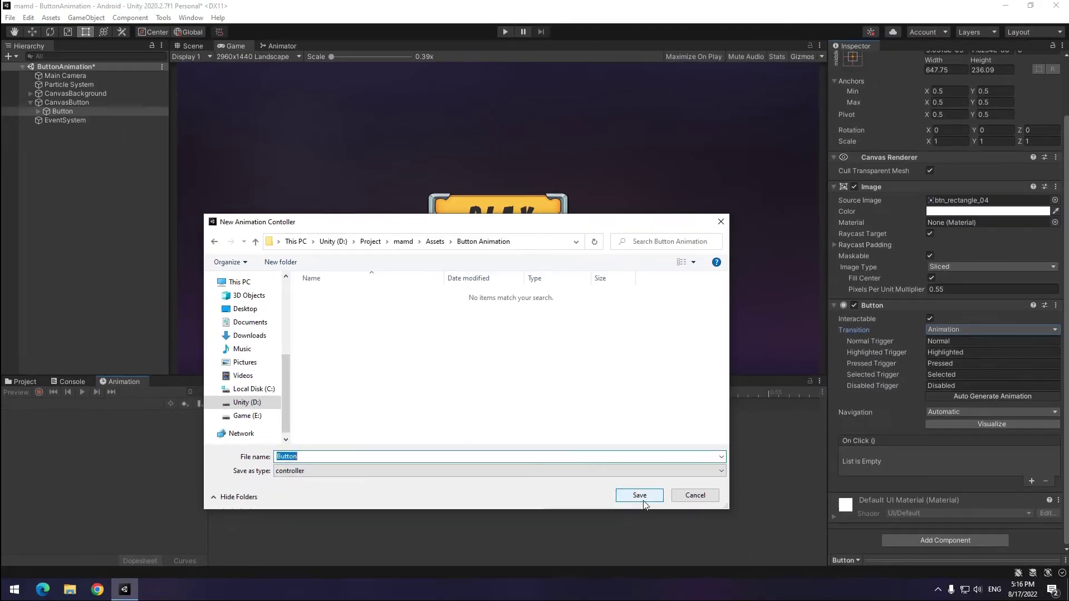
pyautogui.click(608, 532)
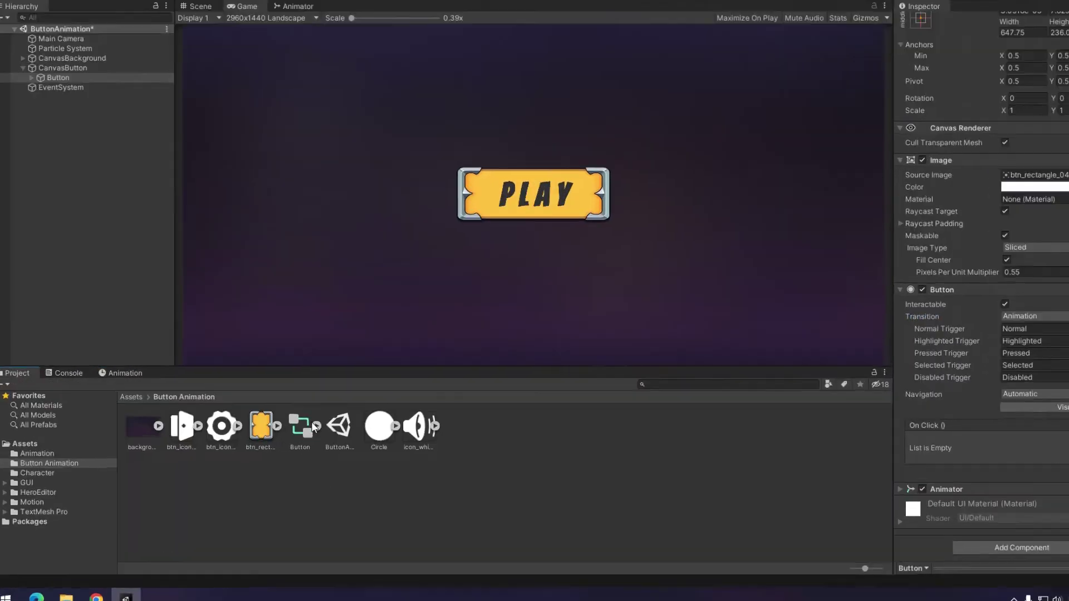
# Step: Expand the Button controller, run the scene, and hover and click PLAY to test its states
pyautogui.click(299, 430)
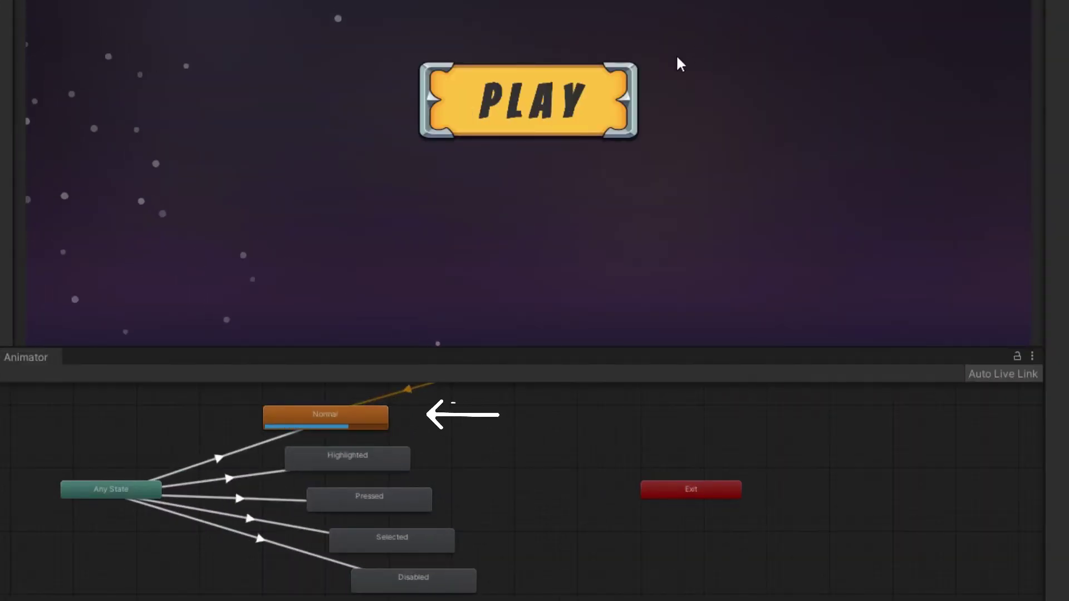
pyautogui.click(581, 96)
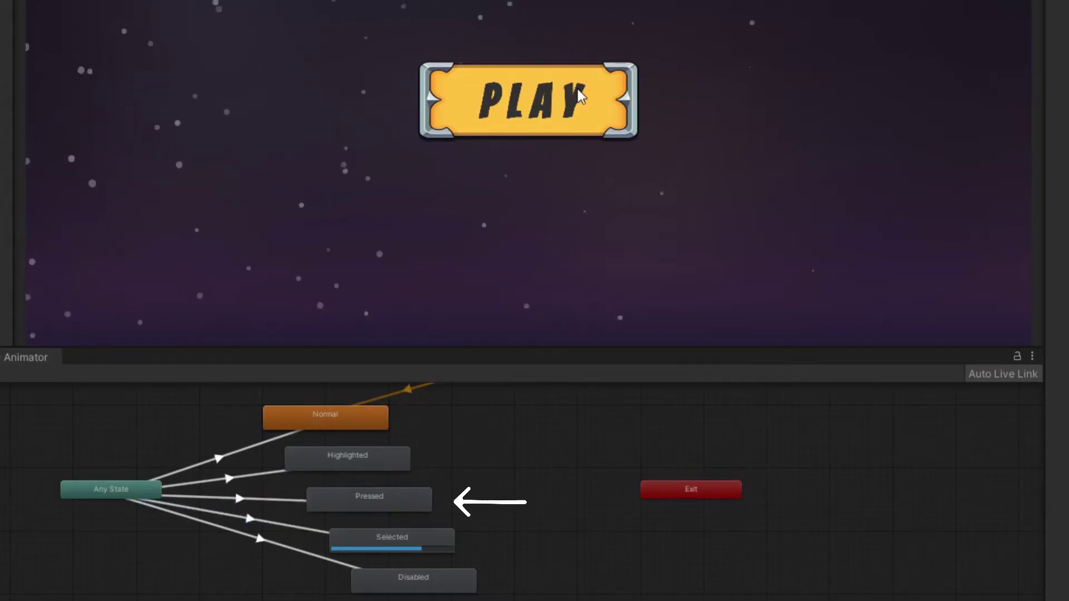
pyautogui.click(347, 247)
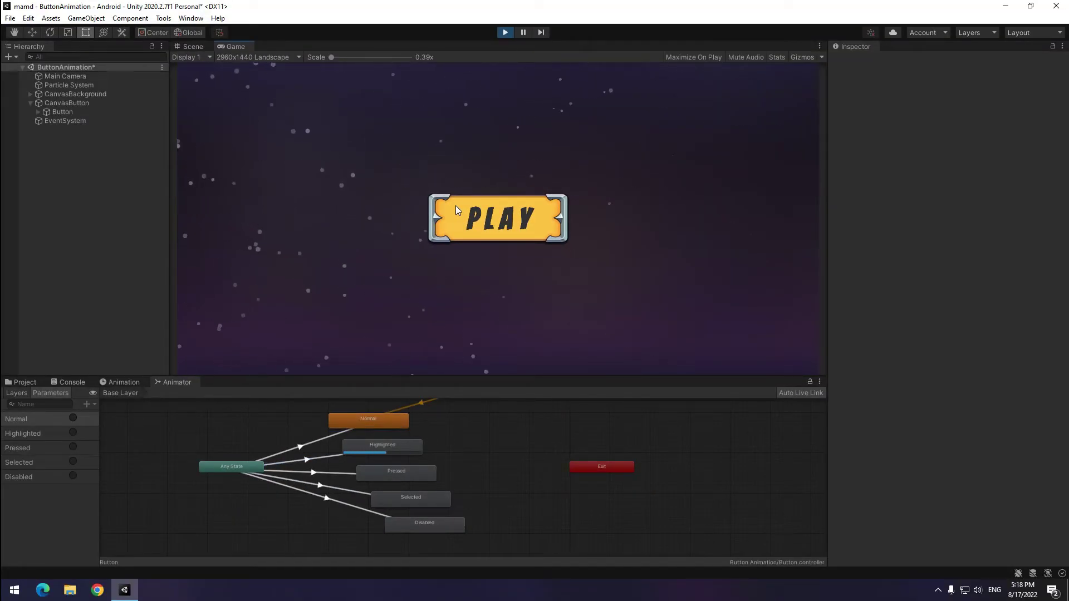
# Step: Finish test-clicking the PLAY button and return to the Animation timeline
pyautogui.click(455, 206)
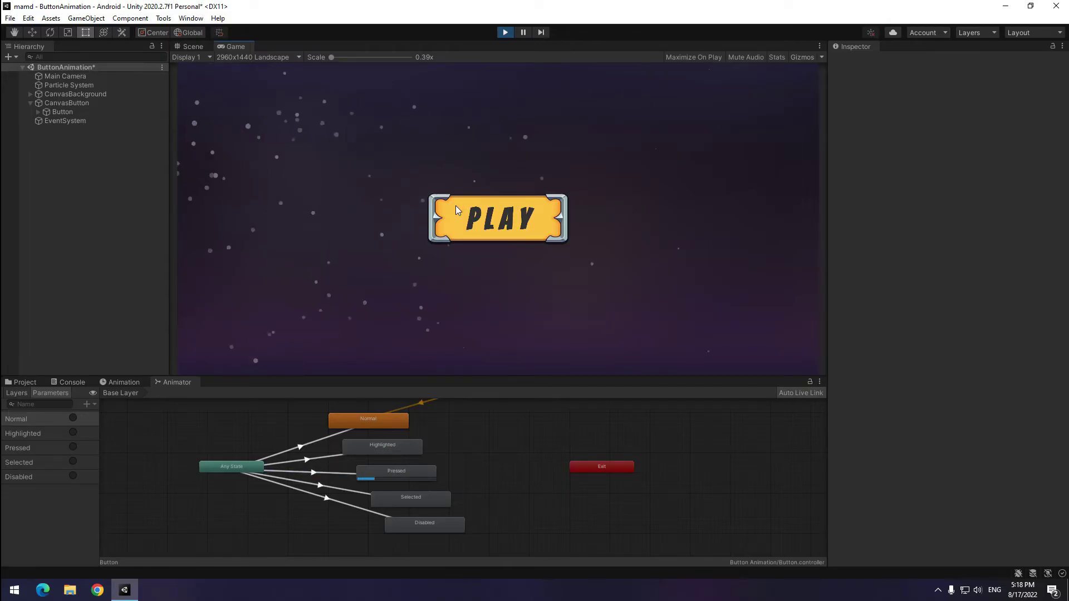
pyautogui.click(454, 295)
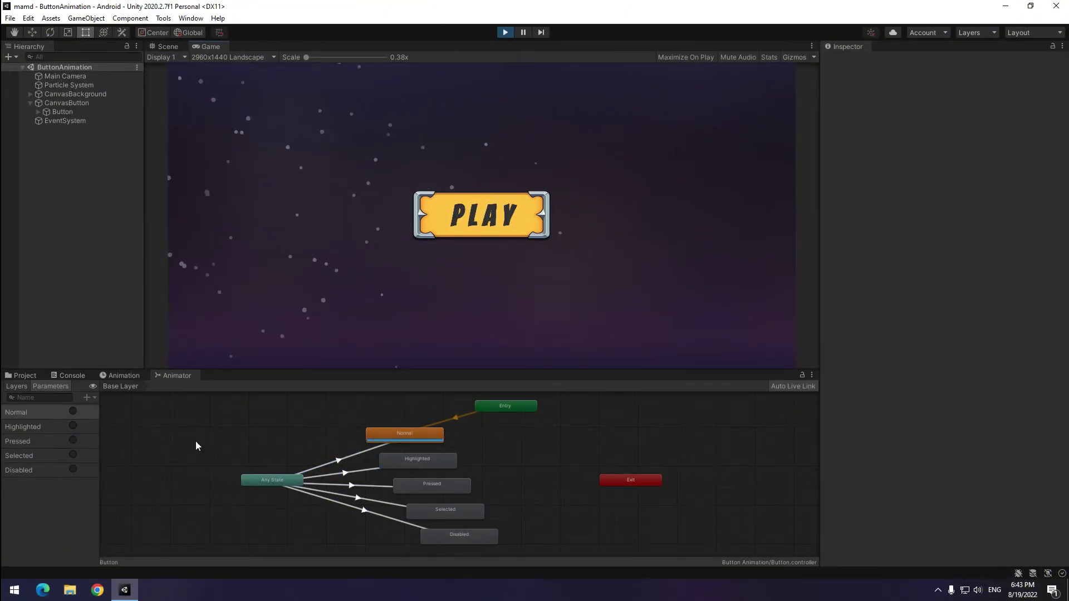
pyautogui.click(124, 376)
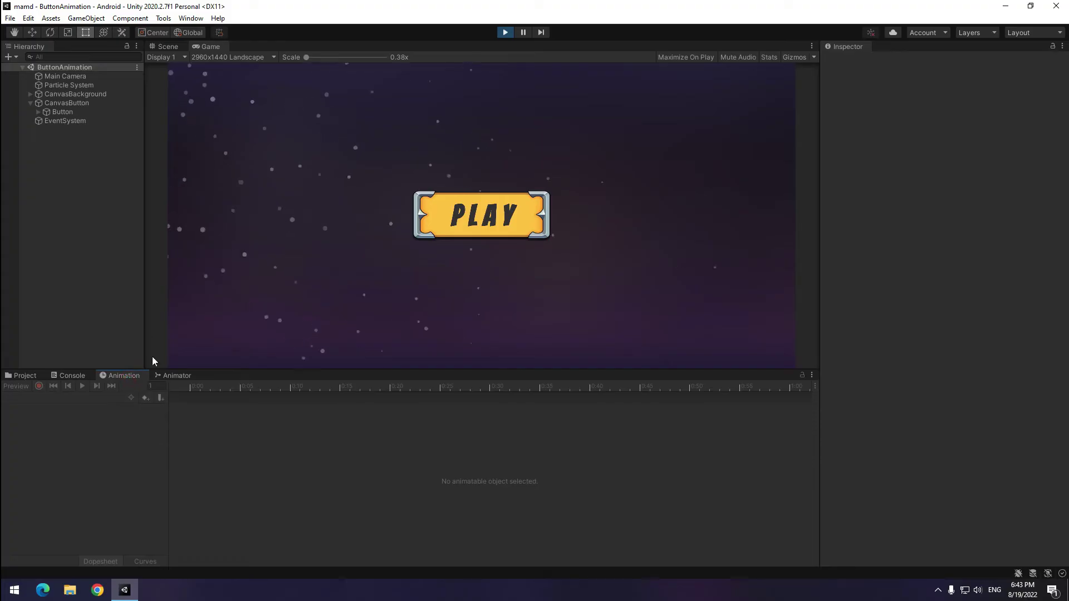
# Step: Set the Highlighted clip's Scale X and Y to 1.1 at frame 20 and preview it
pyautogui.click(63, 112)
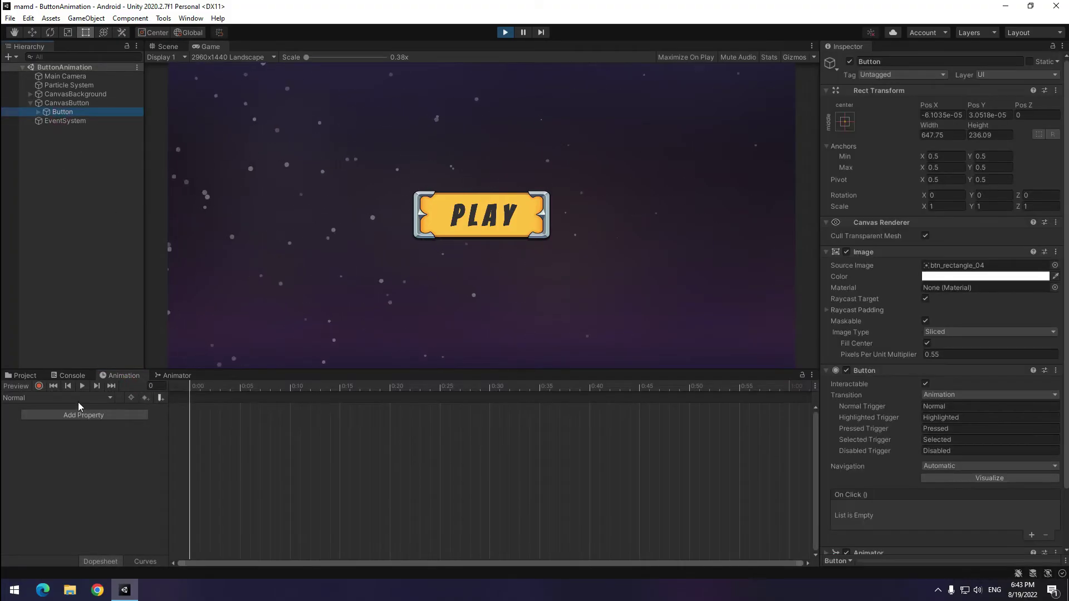
pyautogui.click(77, 399)
pyautogui.click(37, 421)
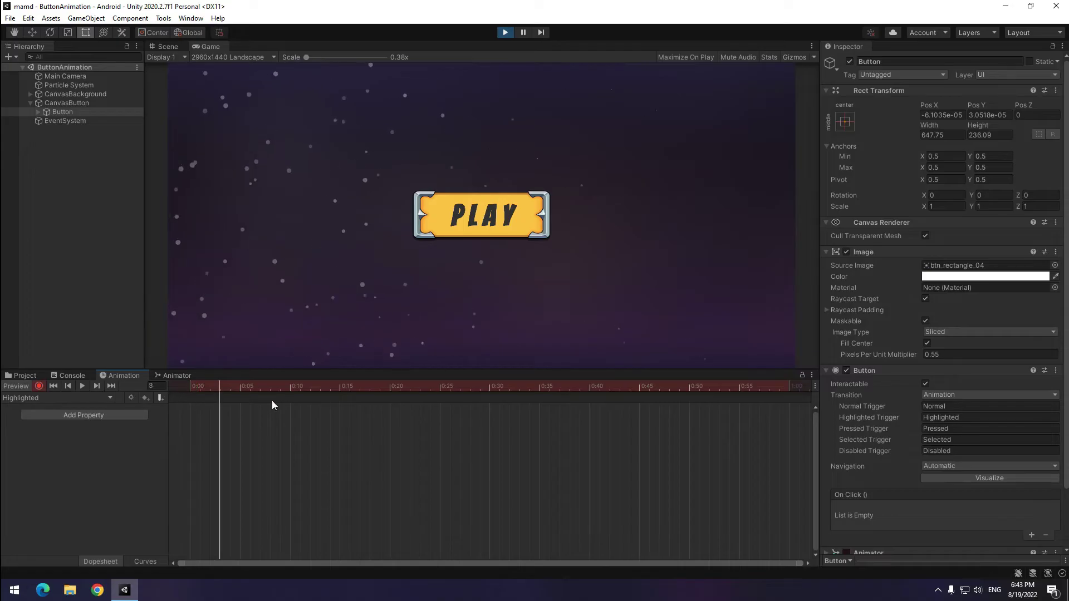
pyautogui.moveTo(326, 412); pyautogui.dragTo(393, 454)
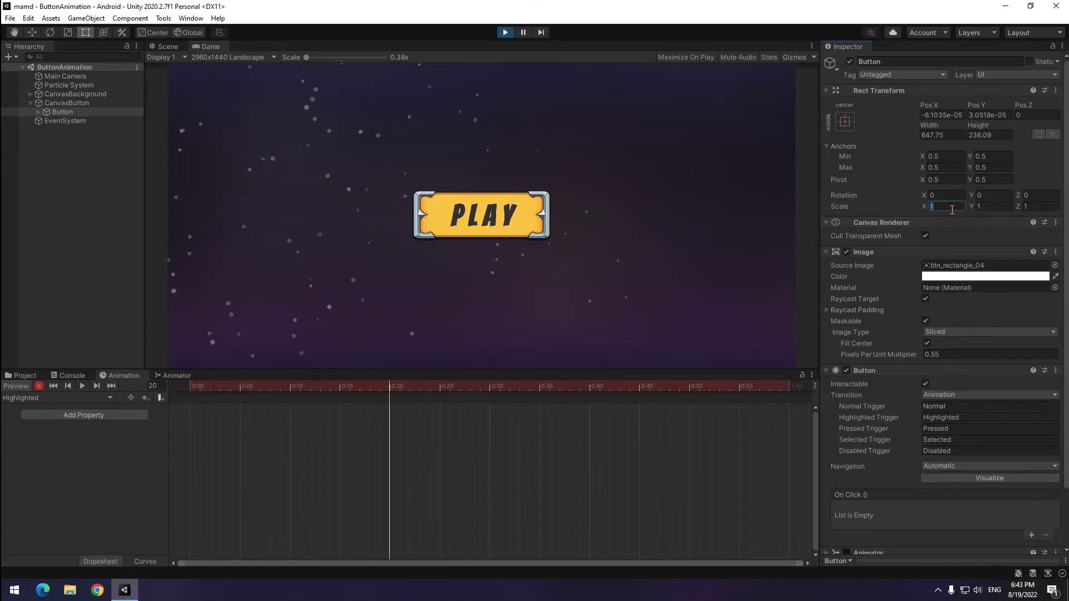
pyautogui.write('1.1')
pyautogui.press('Tab')
pyautogui.write('1.1')
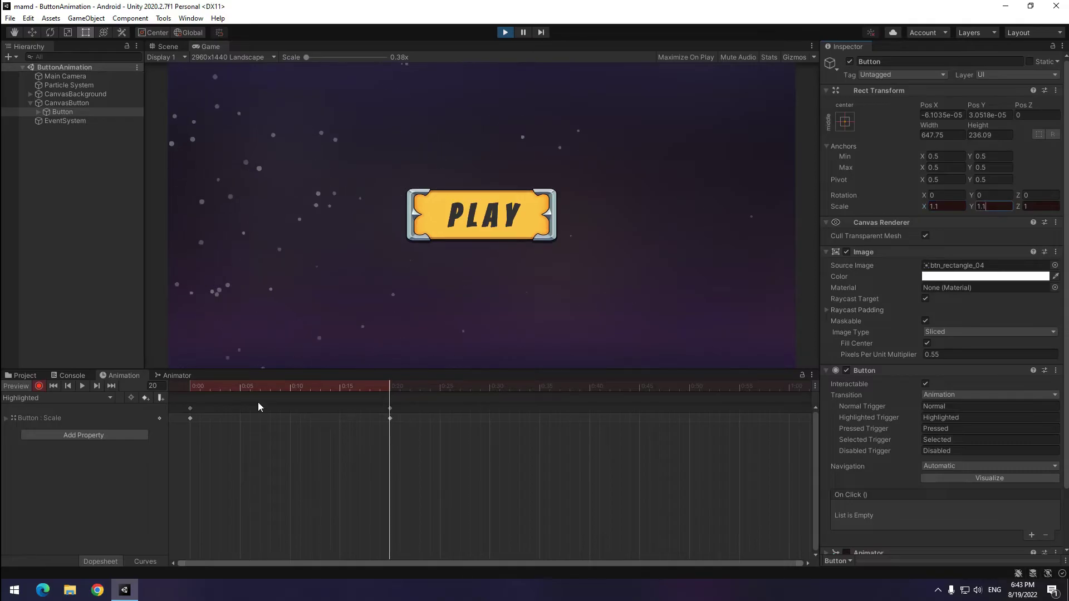
pyautogui.press('space')
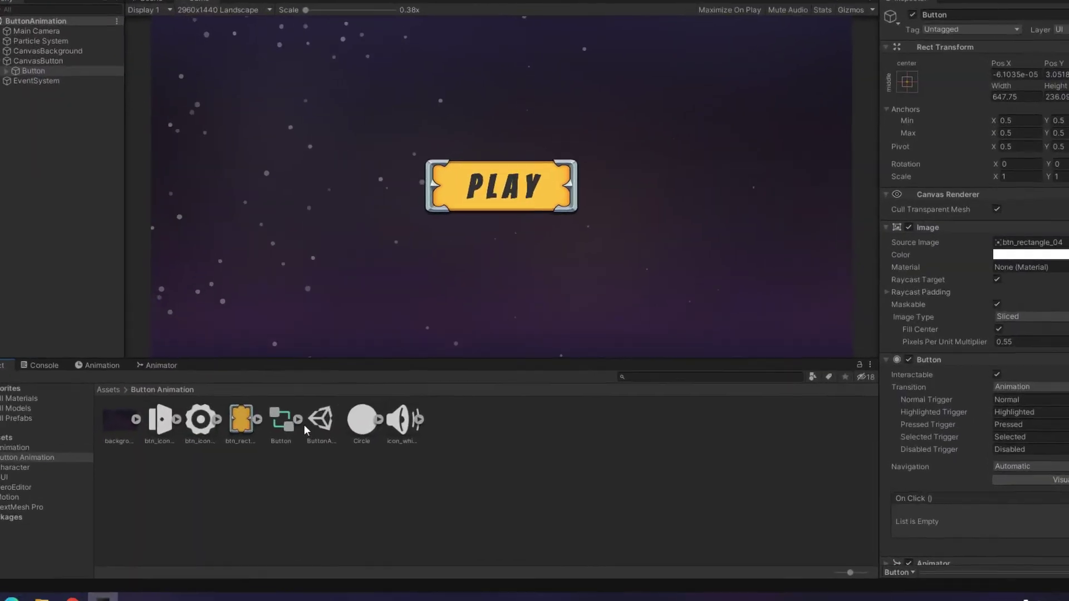
# Step: Disable Loop Time on the Highlighted, Normal, Pressed and Selected clips, then test hovering PLAY
pyautogui.click(298, 419)
pyautogui.click(422, 390)
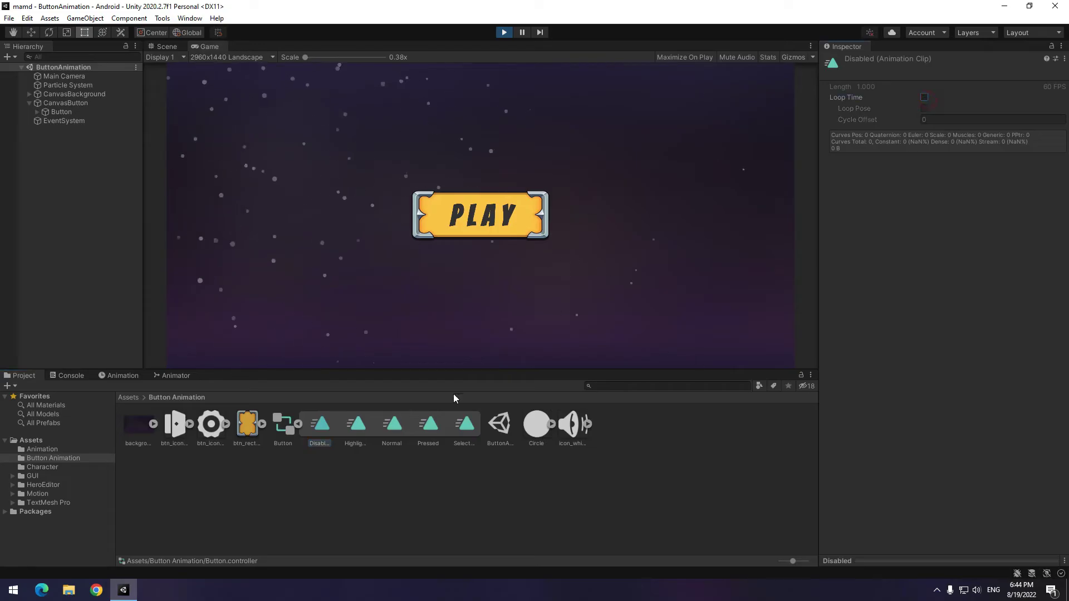
pyautogui.click(394, 427)
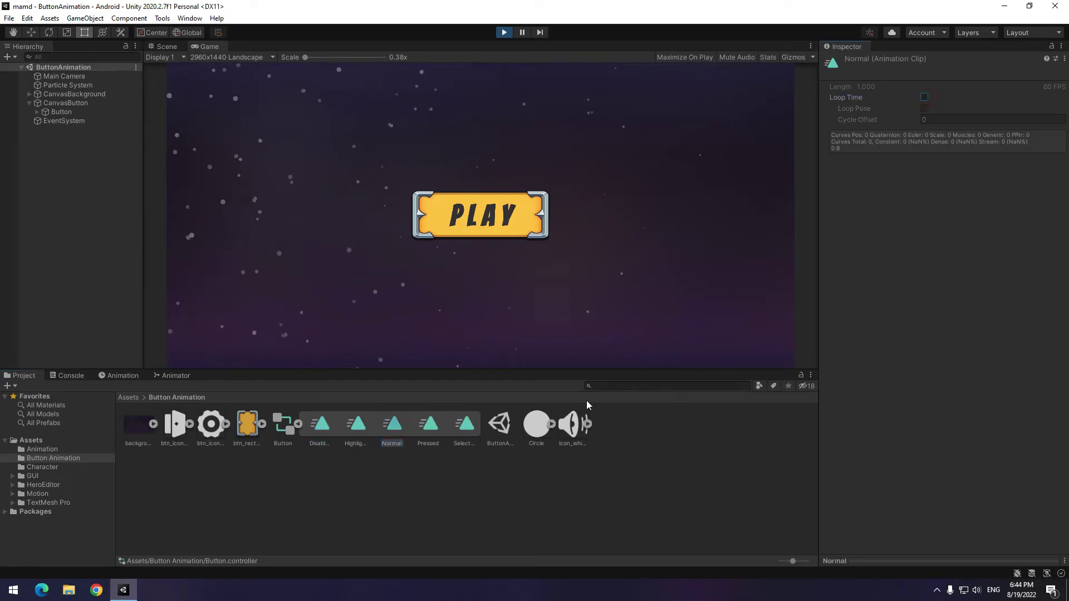
pyautogui.click(427, 428)
pyautogui.press('Right')
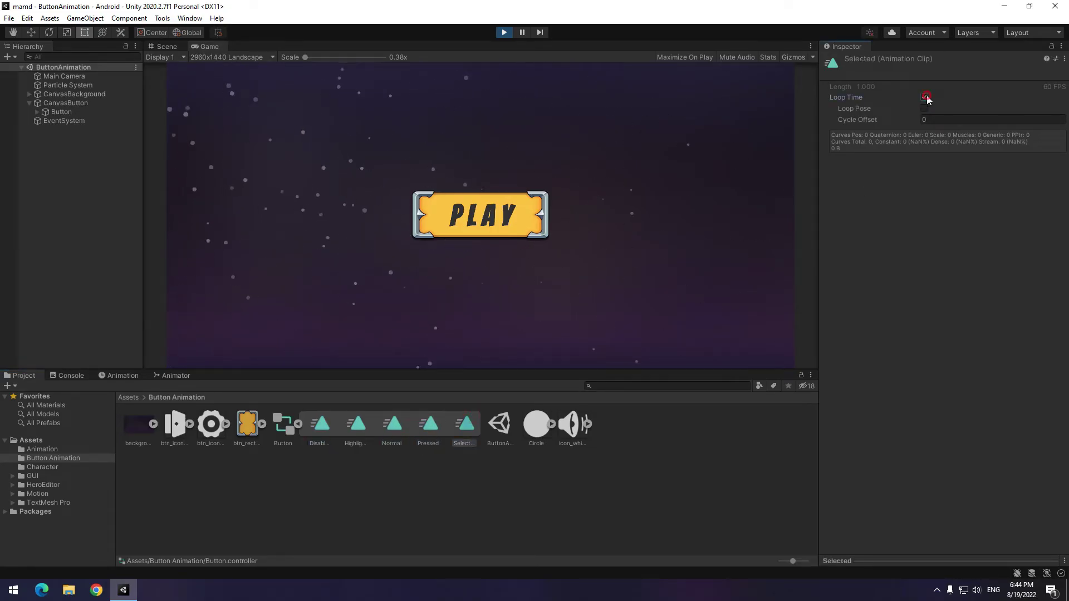
pyautogui.click(178, 375)
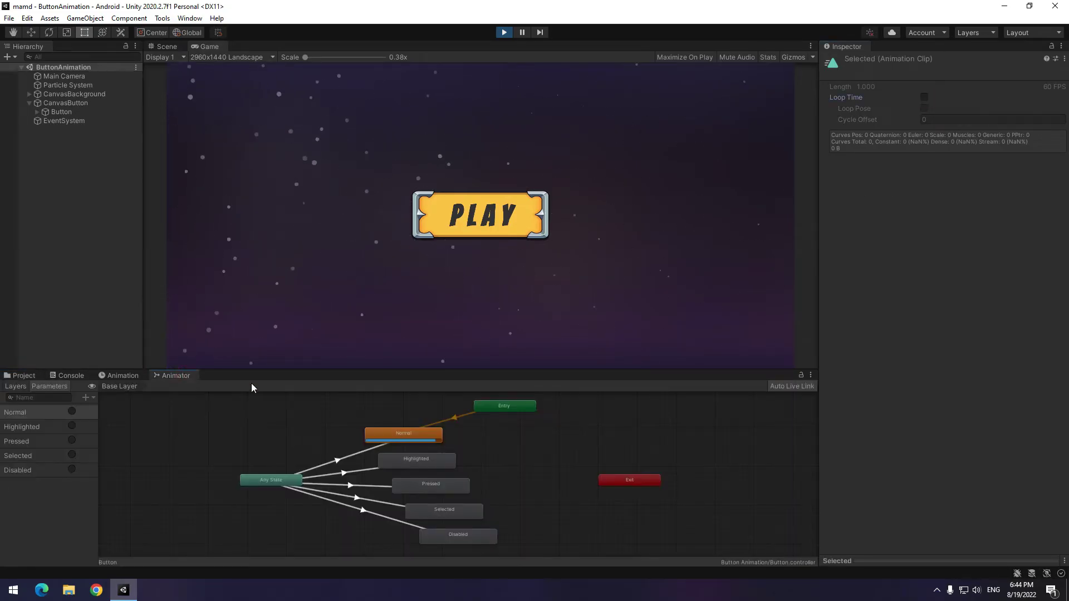
pyautogui.click(482, 207)
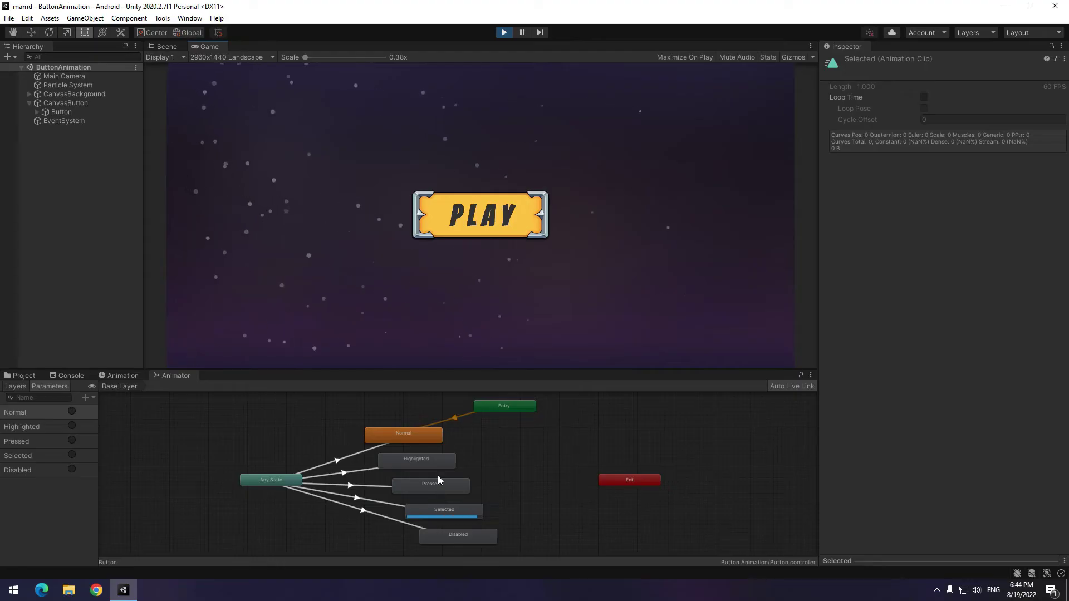
# Step: Stop play mode, select the Button and bring up its Pressed clip in the timeline
pyautogui.click(120, 376)
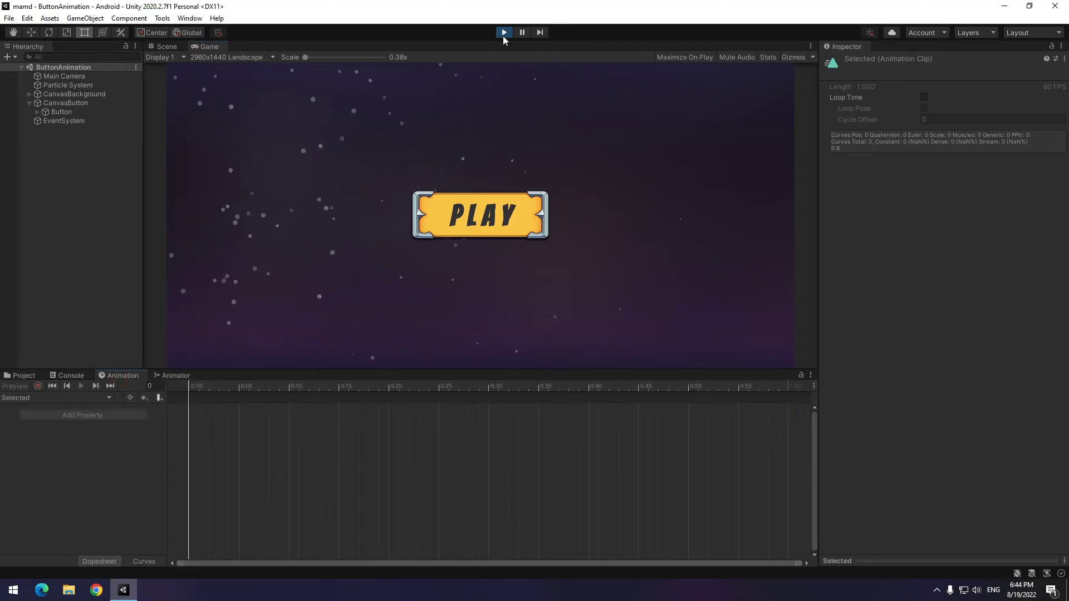
pyautogui.click(504, 32)
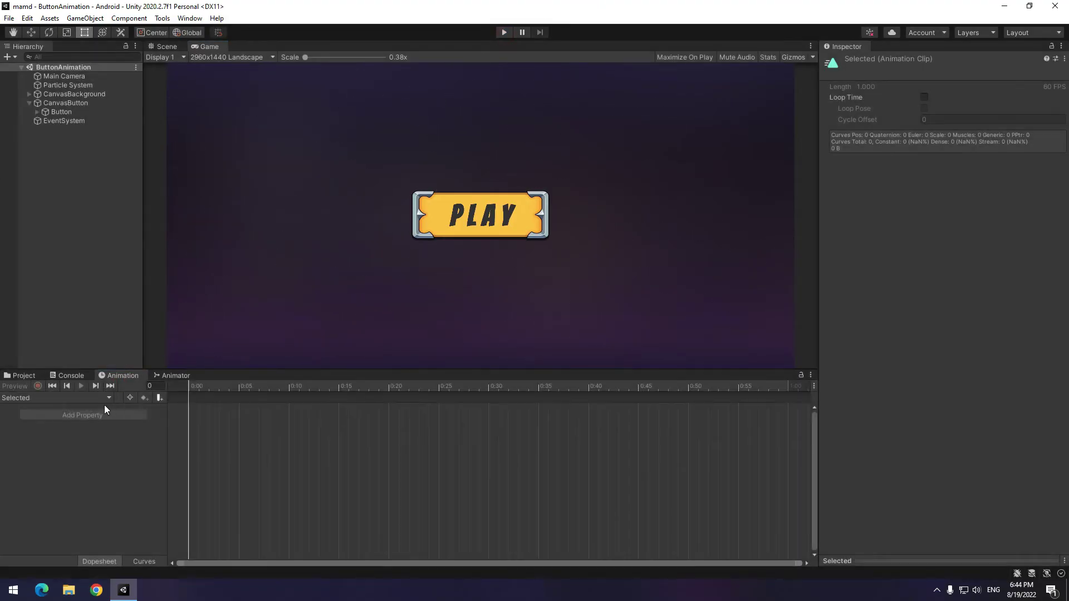
pyautogui.click(59, 111)
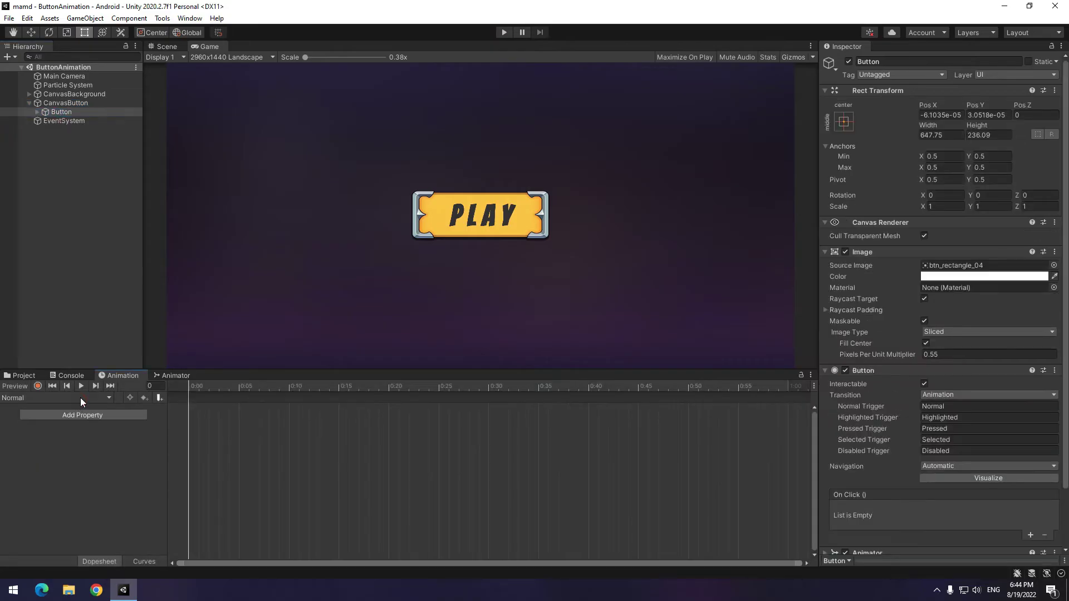
pyautogui.click(80, 398)
pyautogui.click(89, 445)
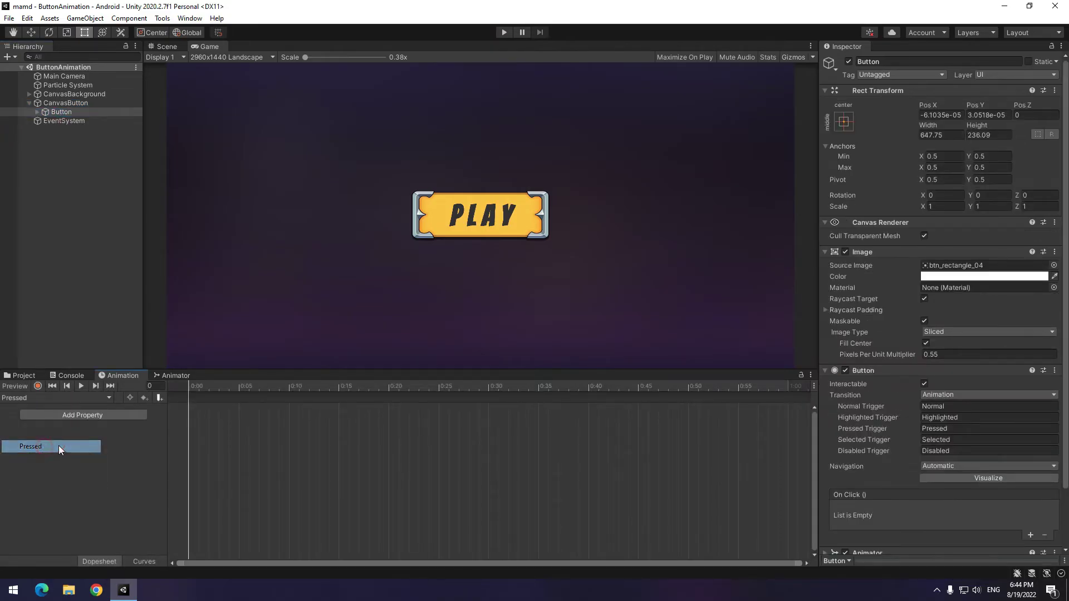
# Step: Paste the Highlighted clip's frame-20 scale keyframe into the Pressed clip
pyautogui.click(38, 386)
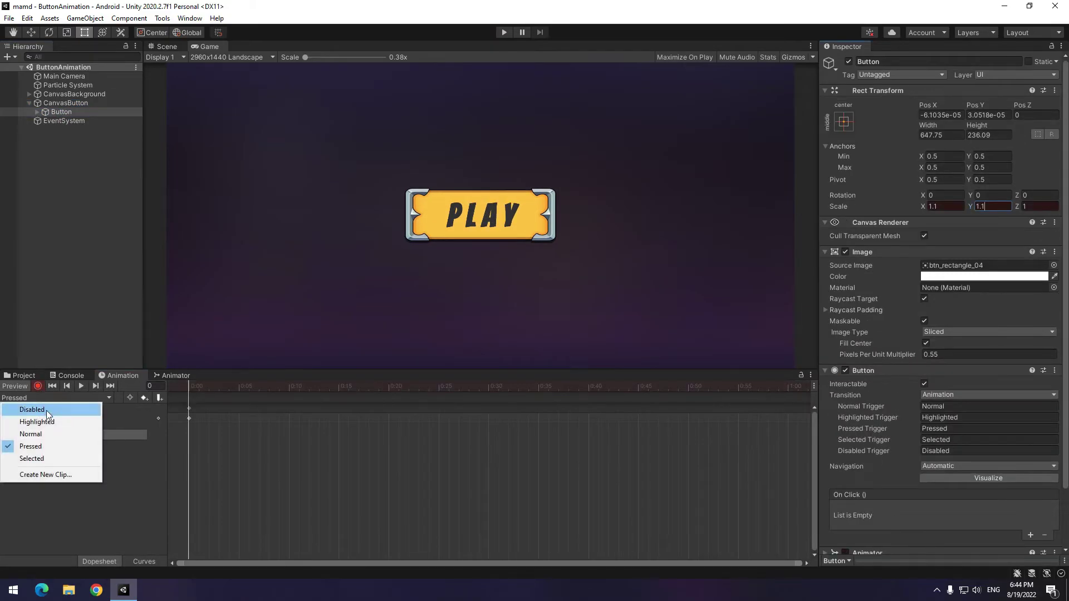
pyautogui.click(42, 422)
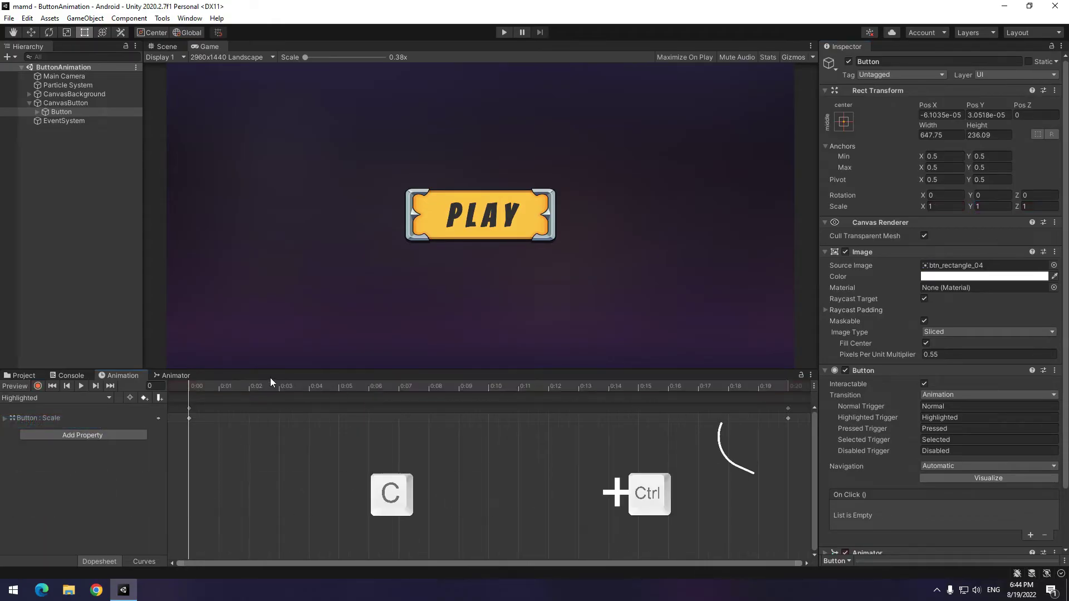
pyautogui.moveTo(227, 390); pyautogui.dragTo(788, 409)
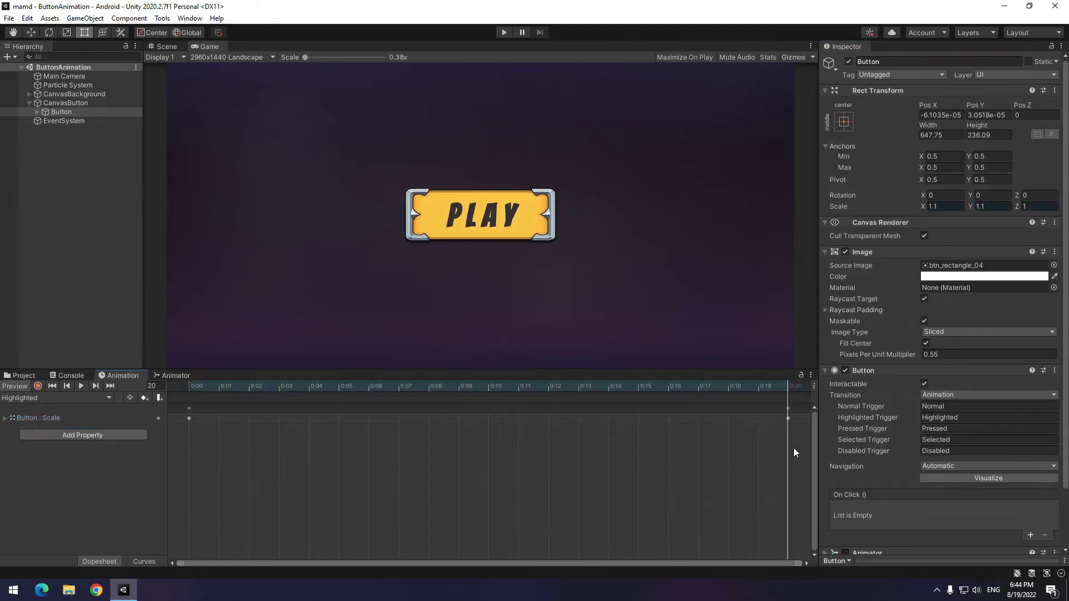
pyautogui.click(29, 396)
pyautogui.click(51, 446)
pyautogui.hotkey('ctrl', 'v')
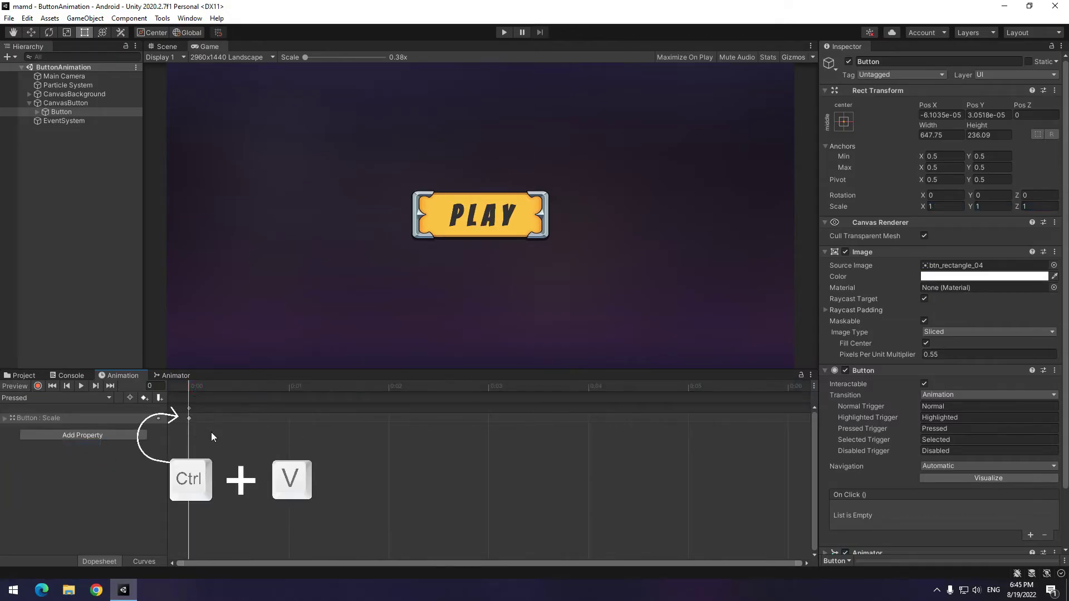
pyautogui.click(206, 385)
pyautogui.write('.15')
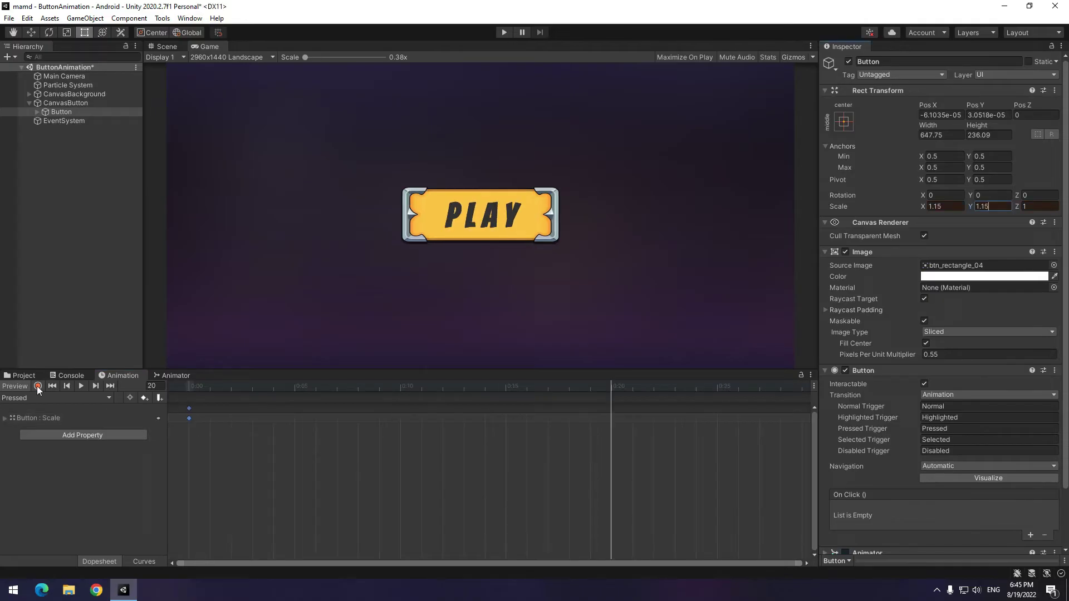
# Step: While recording, set the Pressed clip's Scale X and Y to 1.15
pyautogui.click(37, 386)
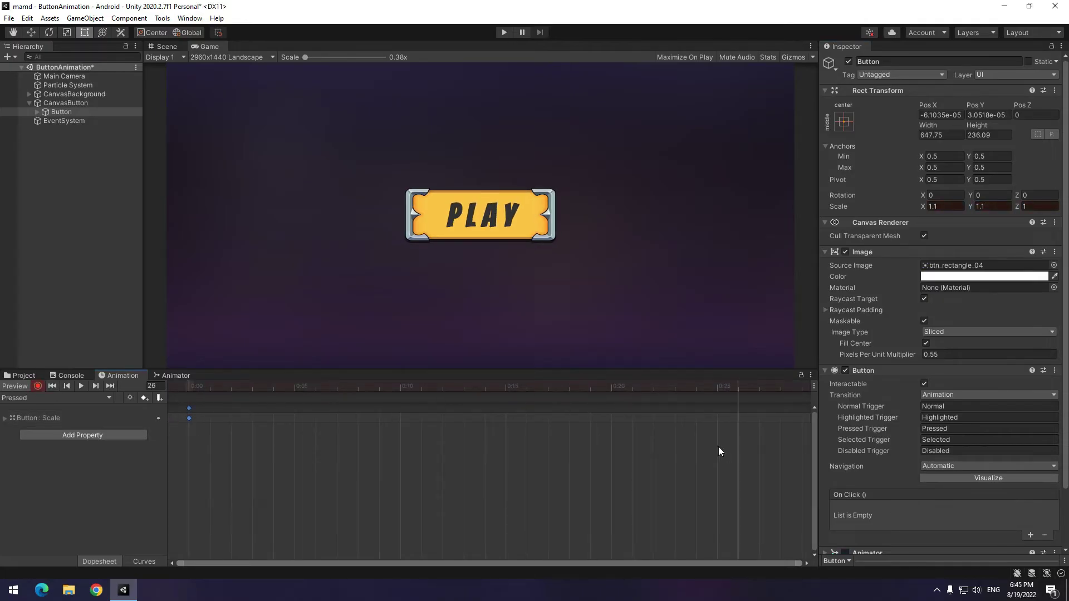
pyautogui.write('5')
pyautogui.press('Return')
pyautogui.click(994, 207)
pyautogui.write('5')
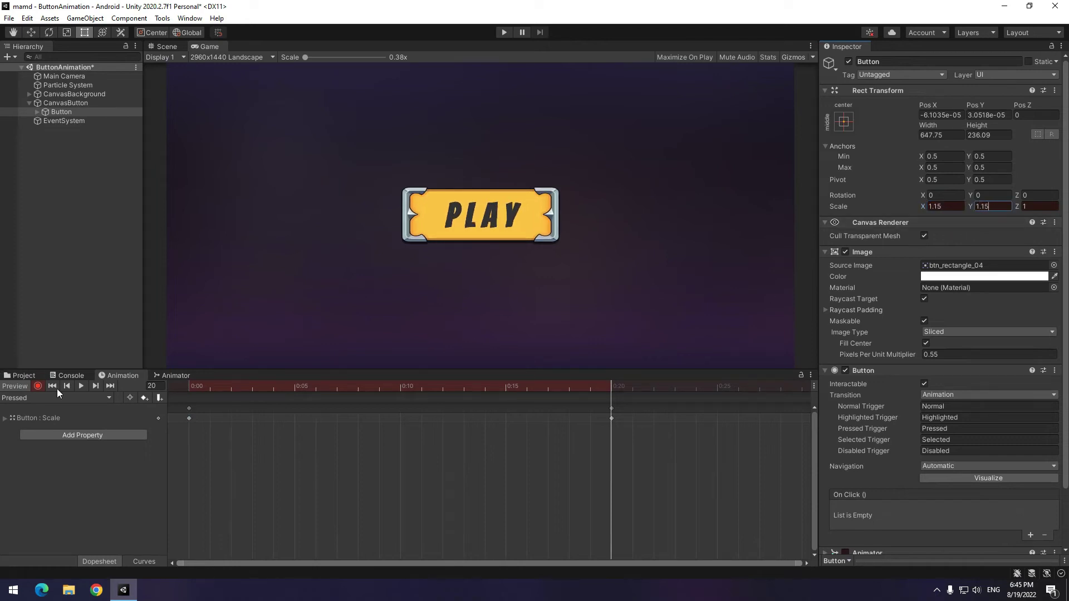
# Step: Record the PLAY Text label turning white in Pressed, then switch to the Normal clip
pyautogui.click(36, 112)
pyautogui.click(65, 120)
pyautogui.click(960, 456)
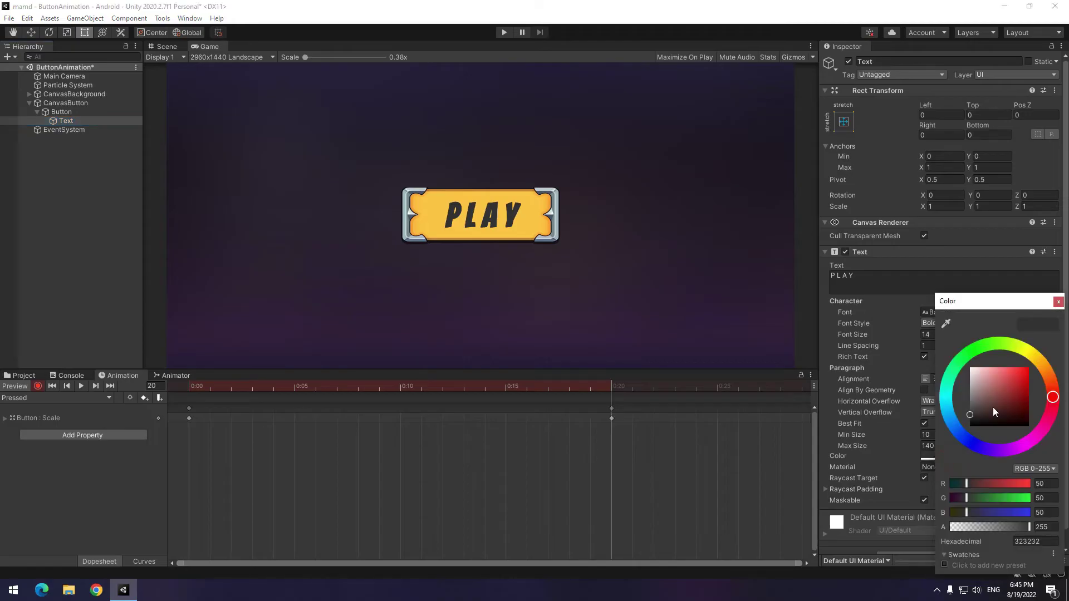
pyautogui.click(1060, 304)
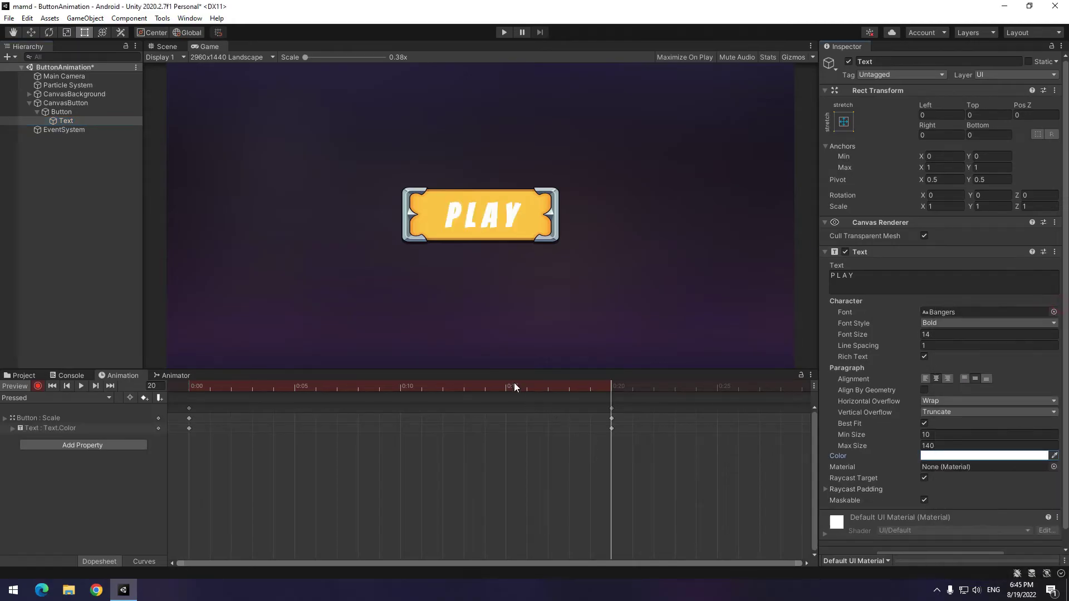
pyautogui.moveTo(315, 386); pyautogui.dragTo(569, 386)
pyautogui.click(33, 401)
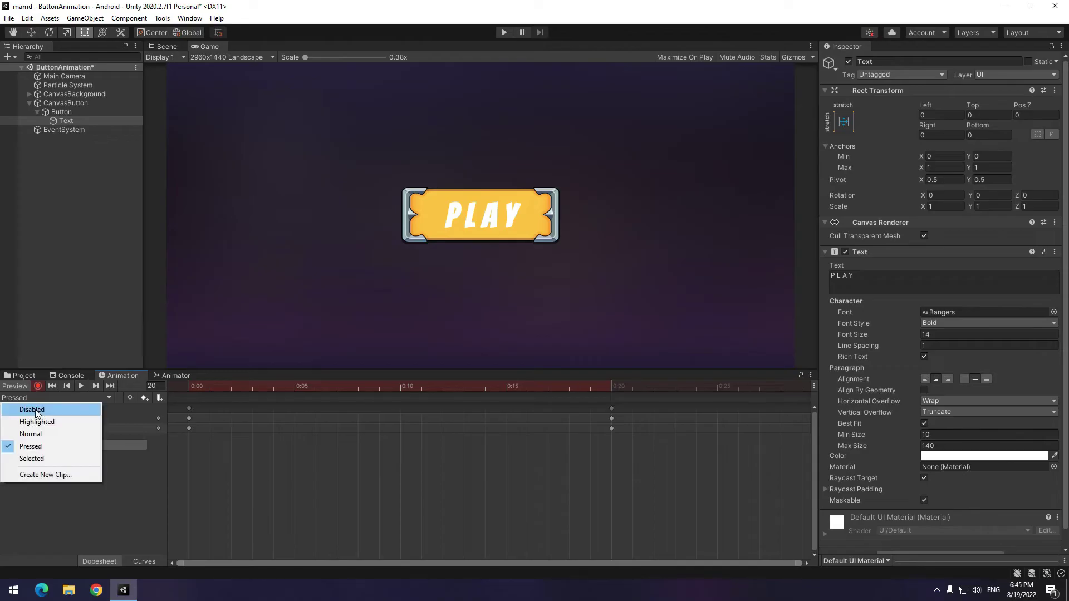
pyautogui.click(25, 438)
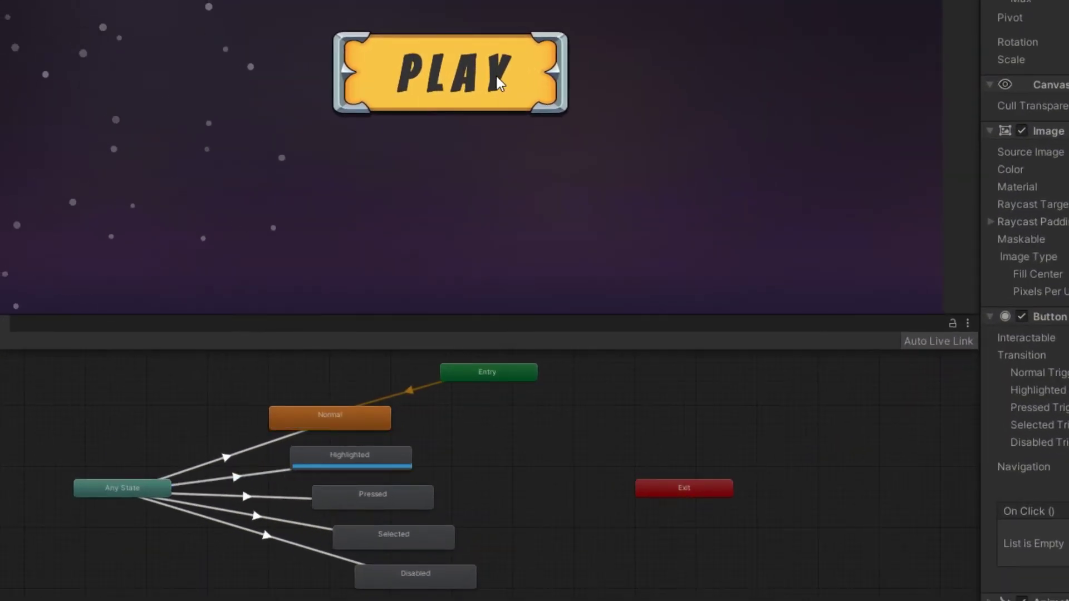
# Step: Click the PLAY button twice in play mode to test its transitions, then stop playing
pyautogui.click(365, 83)
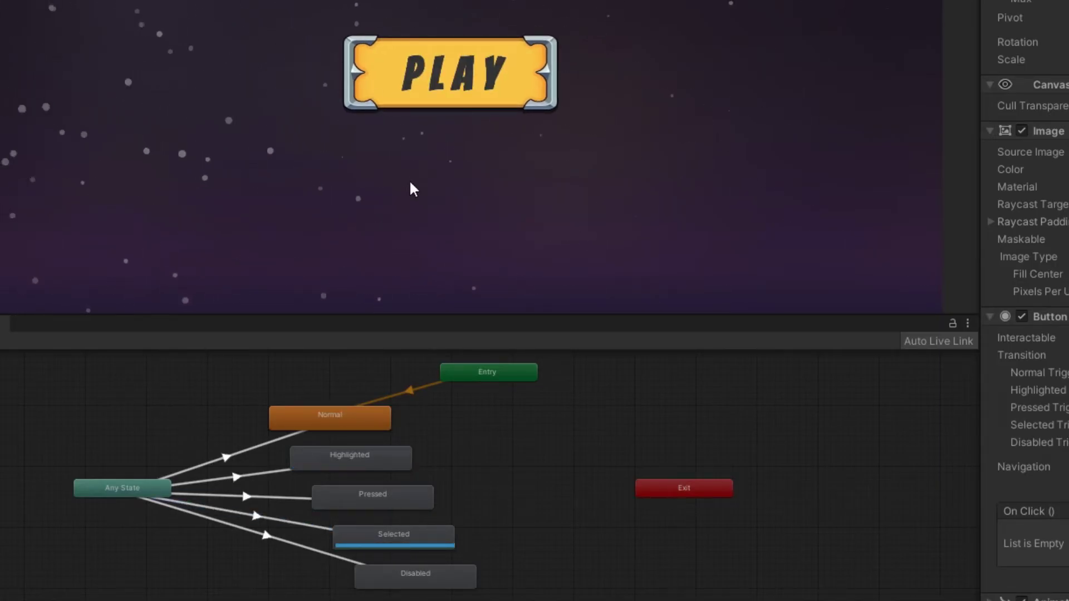
pyautogui.click(665, 173)
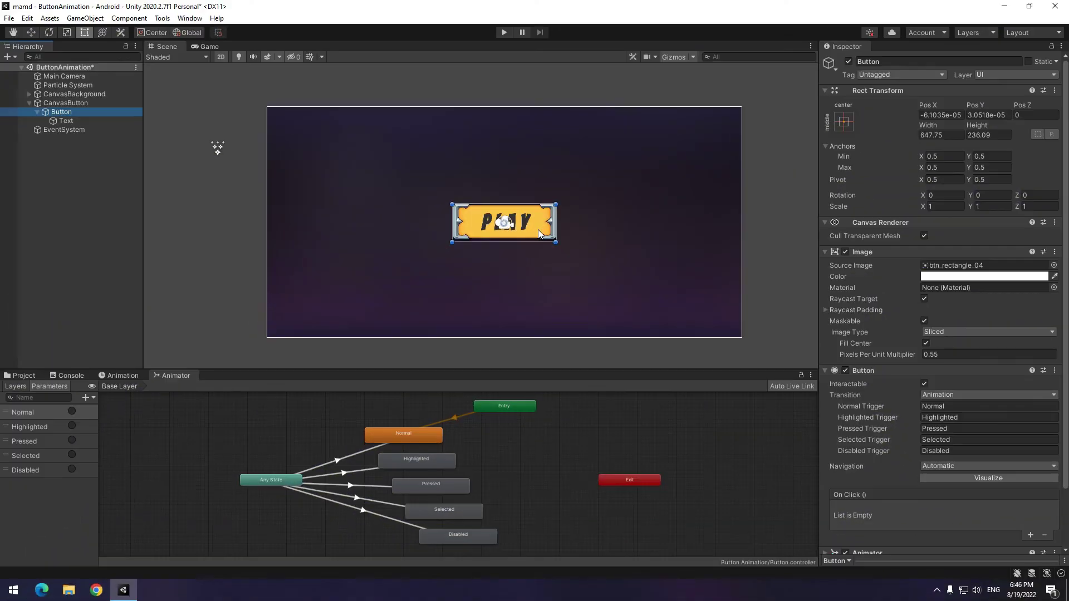
pyautogui.hotkey('ctrl', 'p')
# Step: Replace the PLAY button with a new, larger UI button using the gear sprite
pyautogui.press('Delete')
pyautogui.rightClick(80, 154)
pyautogui.click(200, 380)
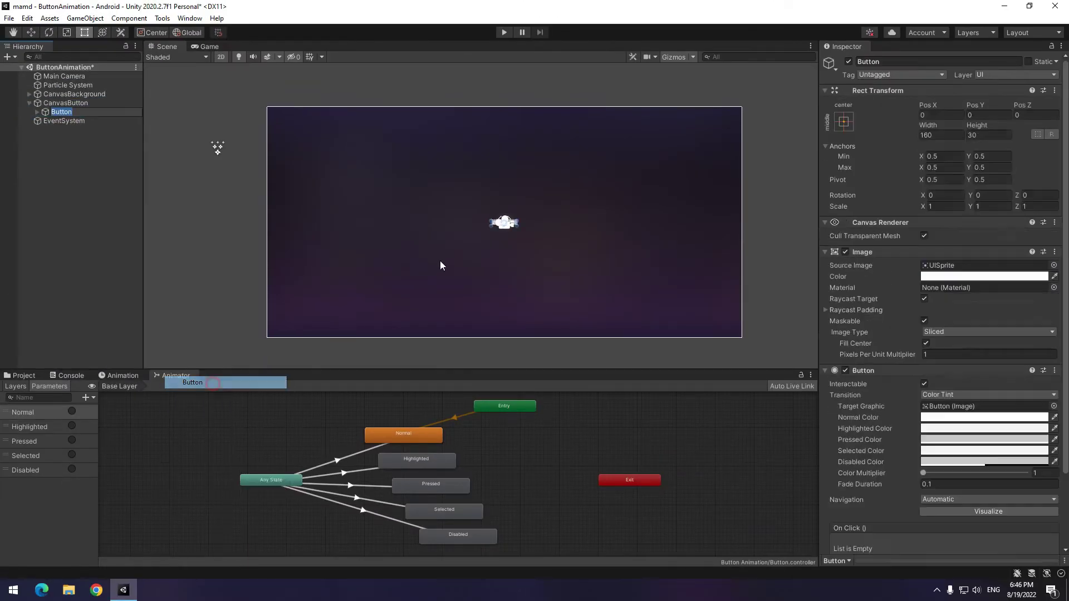
pyautogui.scroll(5, 575, 140)
pyautogui.moveTo(506, 223); pyautogui.dragTo(528, 199)
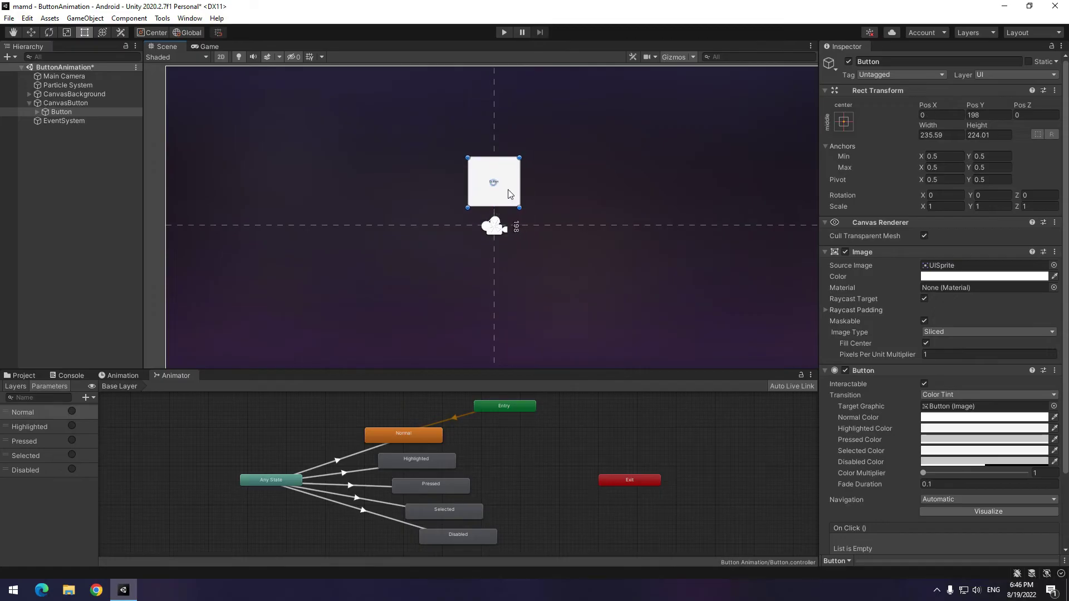
pyautogui.click(25, 375)
pyautogui.moveTo(927, 295); pyautogui.dragTo(944, 266)
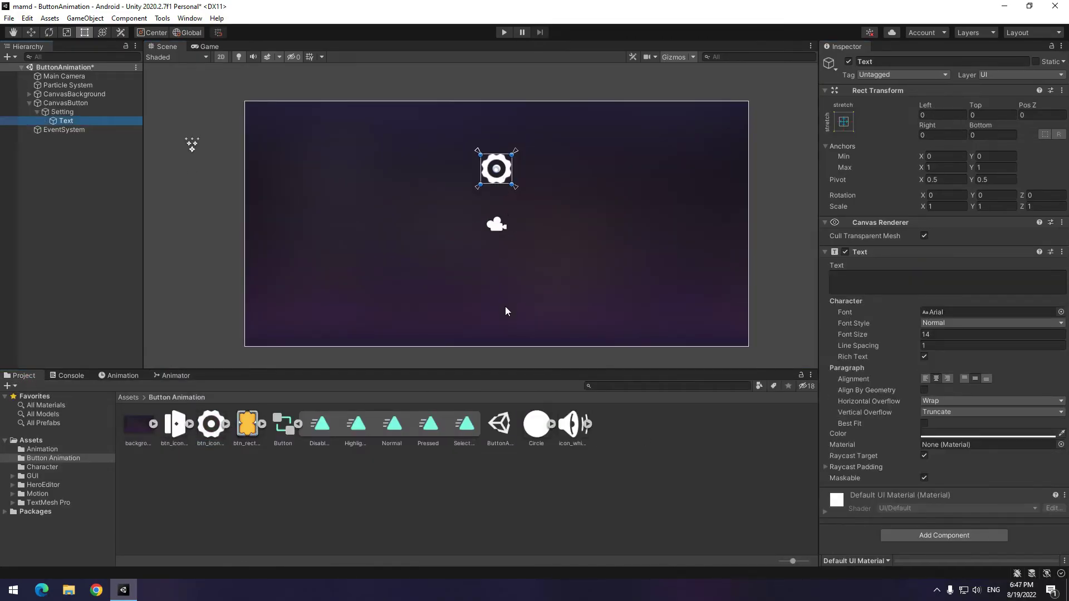
# Step: Add a slim vertical Image under Setting with the rounded Circle sprite
pyautogui.rightClick(57, 111)
pyautogui.moveTo(80, 342)
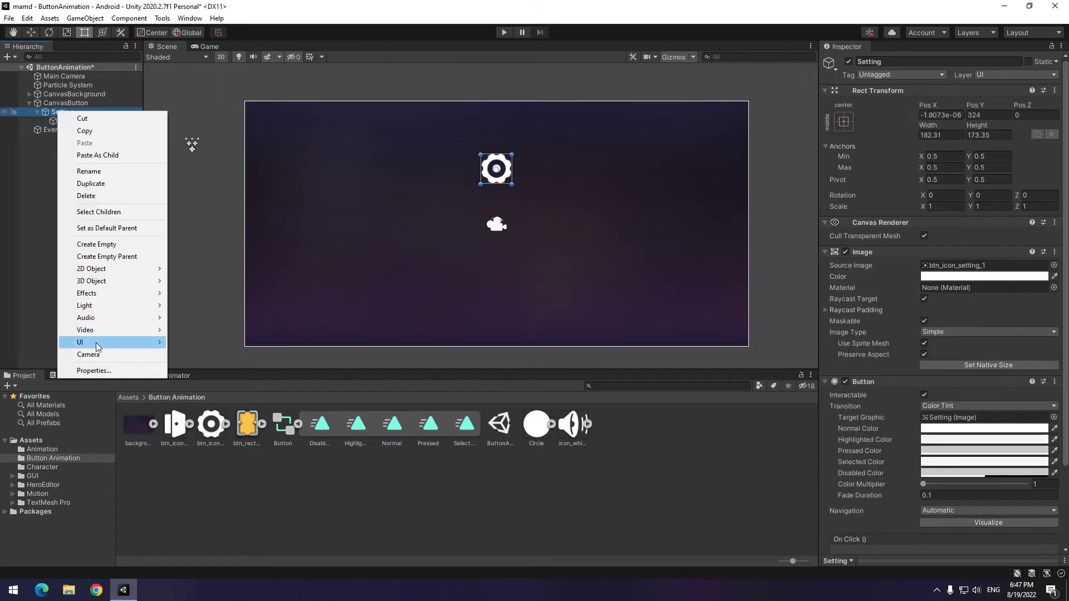
pyautogui.click(193, 366)
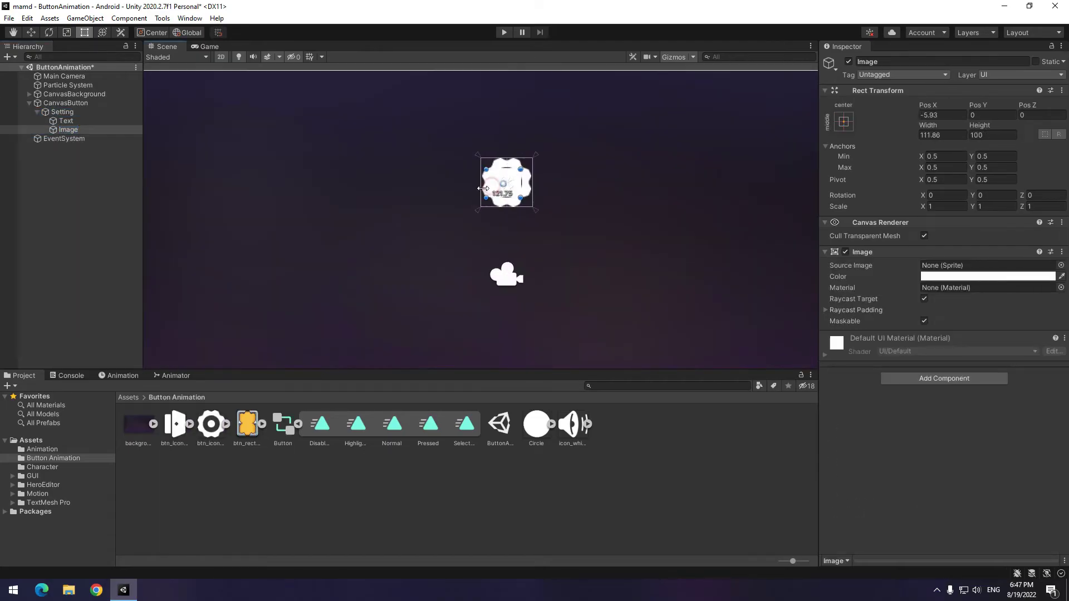
pyautogui.moveTo(519, 184)
pyautogui.mouseDown()
pyautogui.moveTo(533, 190)
pyautogui.moveTo(507, 335)
pyautogui.mouseUp()
pyautogui.scroll(-1, 465, 265)
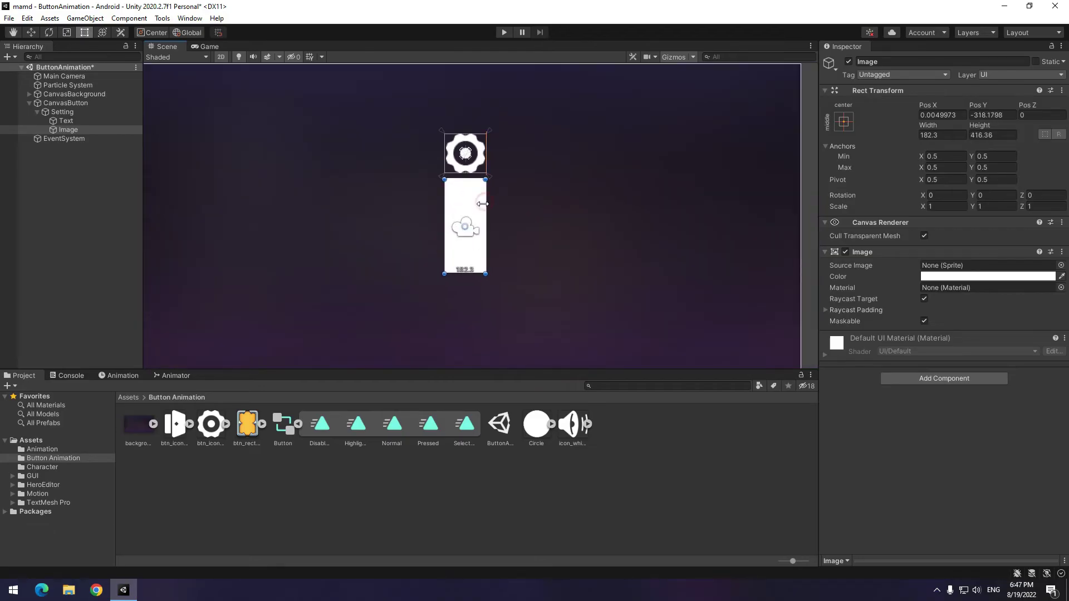
pyautogui.keyDown('alt'); pyautogui.moveTo(482, 203); pyautogui.dragTo(474, 205); pyautogui.keyUp('alt')
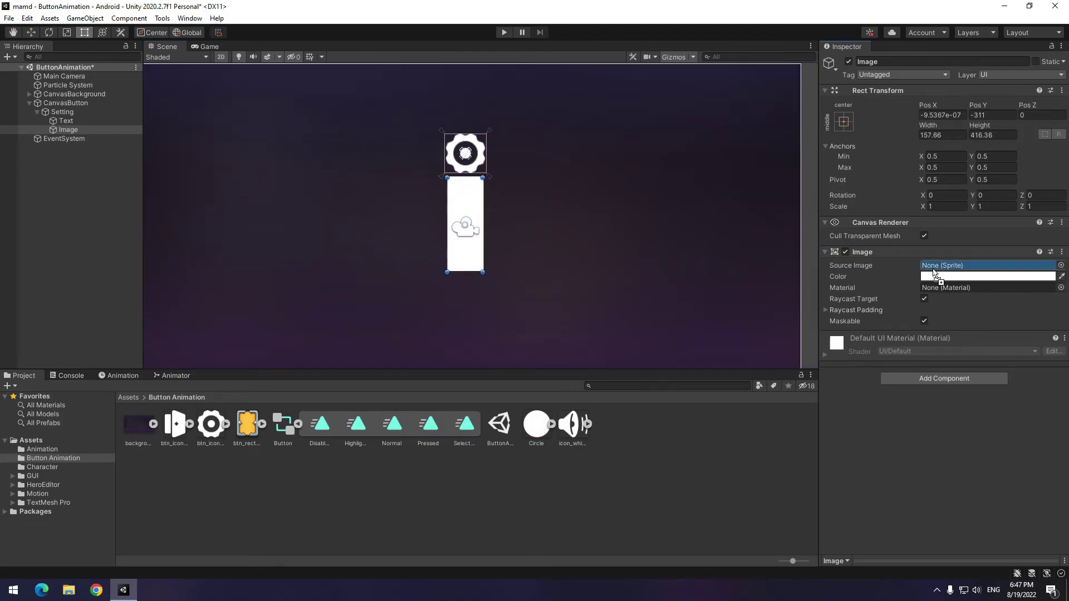
pyautogui.moveTo(537, 424); pyautogui.dragTo(985, 265)
pyautogui.scroll(-1, 504, 276)
pyautogui.click(207, 46)
pyautogui.click(166, 46)
pyautogui.scroll(1, 472, 221)
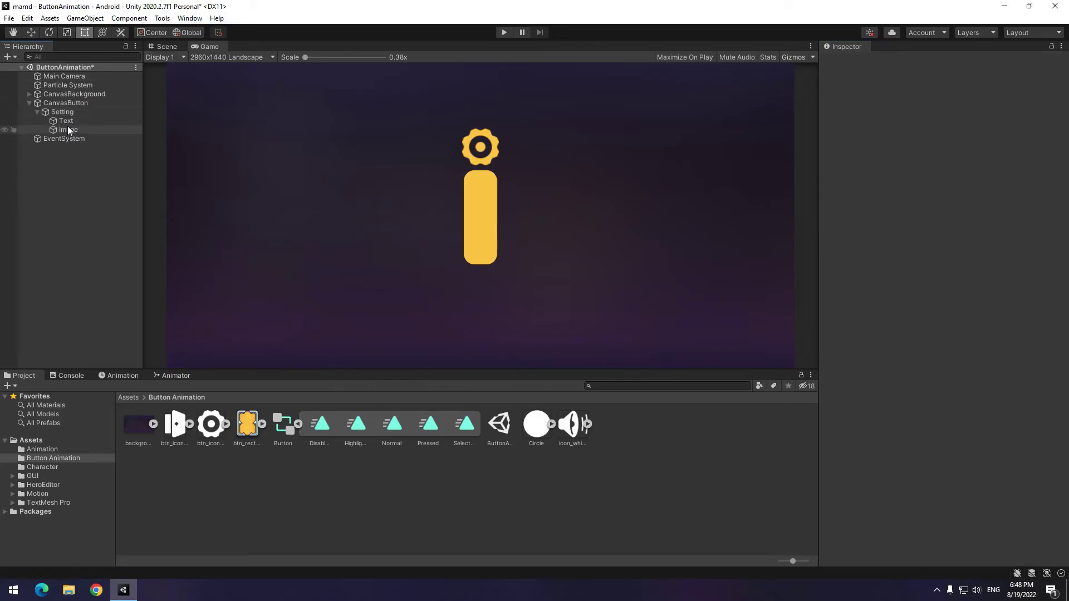
# Step: Add an upper icon_white_sound Image inside the panel and a duplicate using btn_icon_exit
pyautogui.rightClick(67, 130)
pyautogui.moveTo(91, 359)
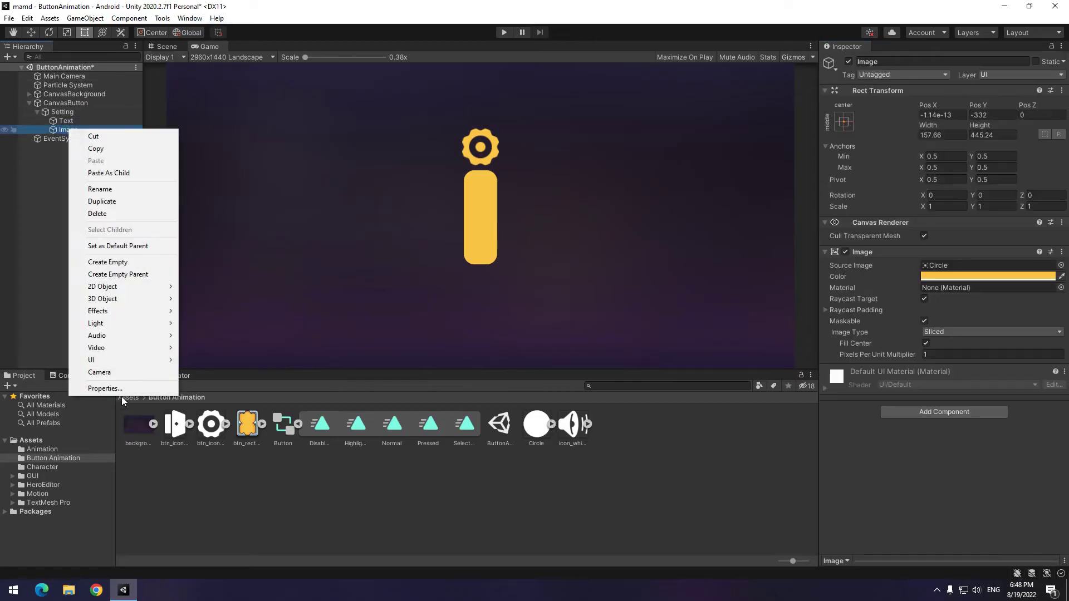
pyautogui.click(203, 384)
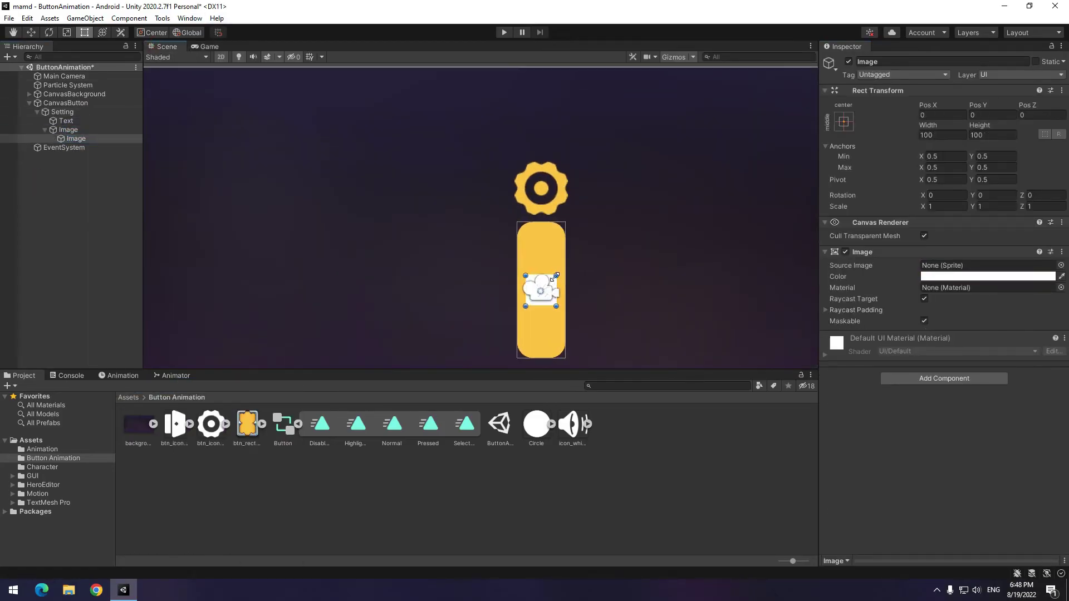
pyautogui.click(298, 424)
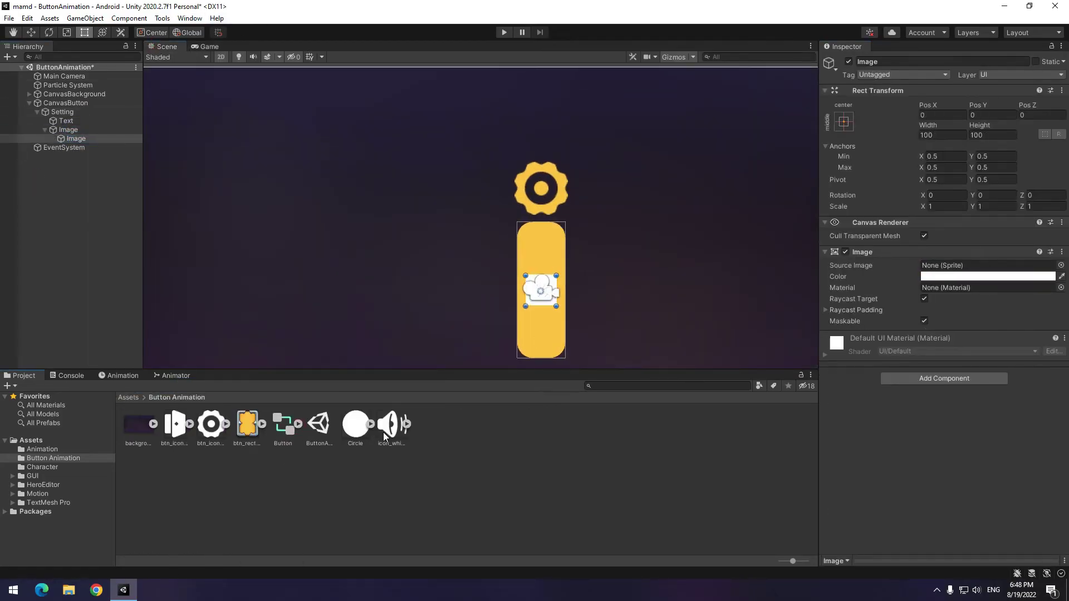
pyautogui.moveTo(385, 433); pyautogui.dragTo(985, 265)
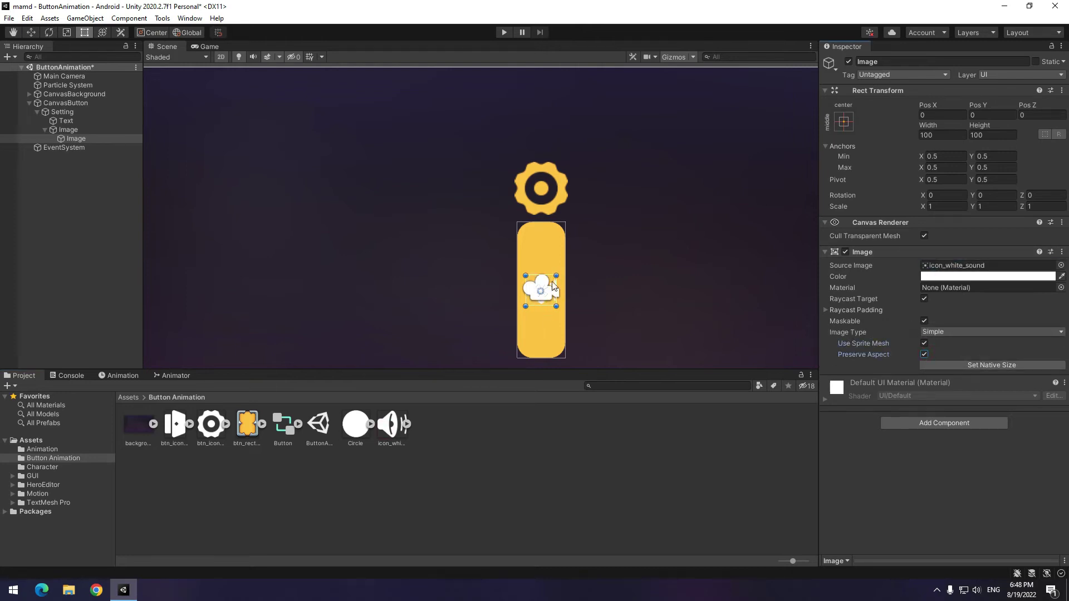
pyautogui.moveTo(552, 285)
pyautogui.mouseDown()
pyautogui.moveTo(555, 249)
pyautogui.moveTo(556, 269)
pyautogui.mouseUp()
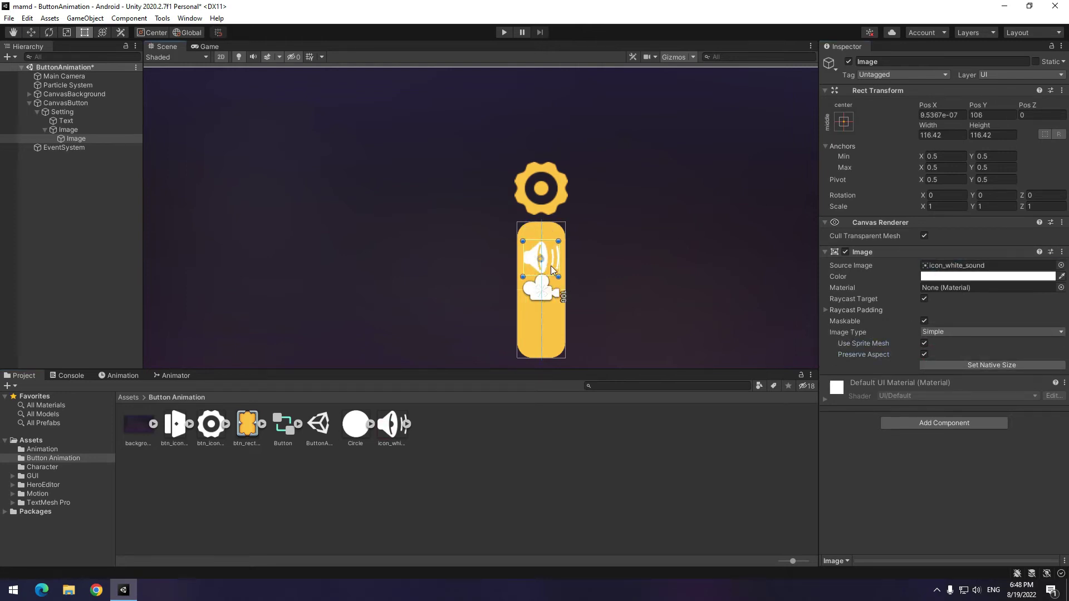
pyautogui.hotkey('ctrl', 'd')
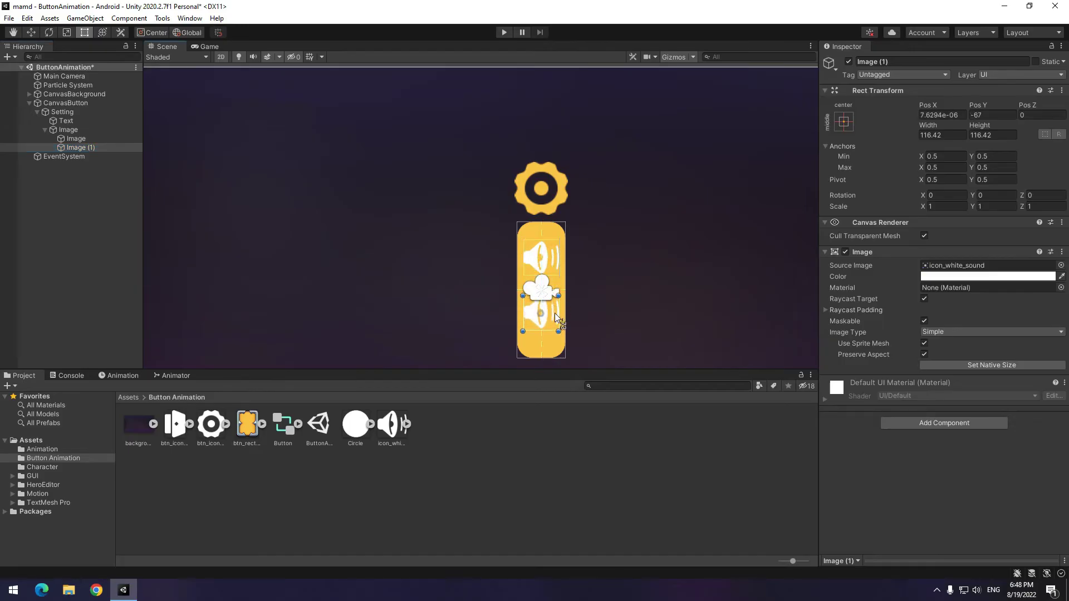
pyautogui.moveTo(175, 424); pyautogui.dragTo(548, 327)
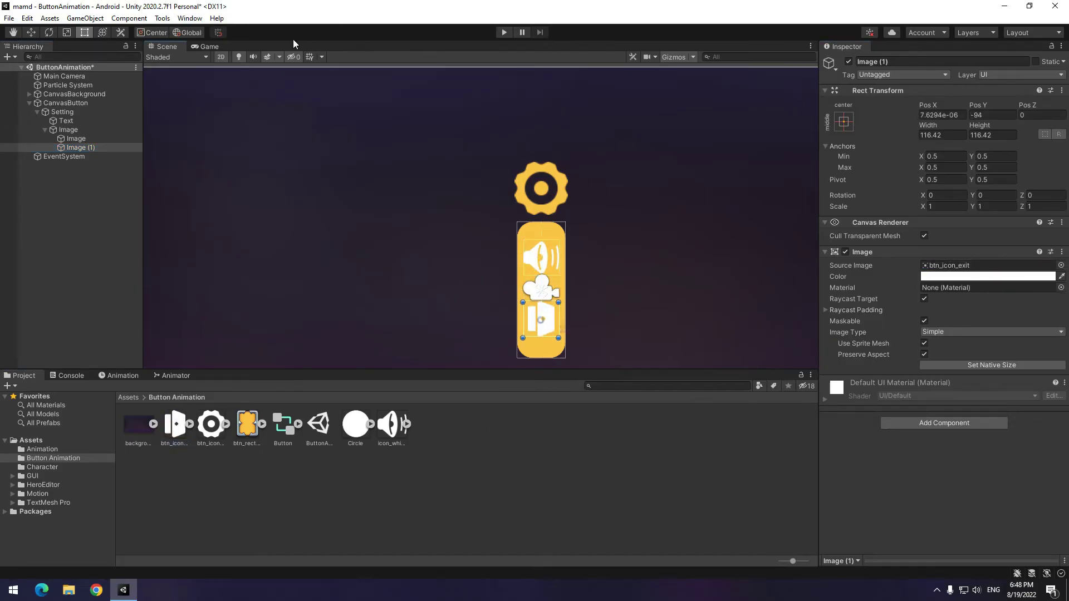
# Step: In the Game view, collapse and re-expand the settings menu via the gear
pyautogui.click(206, 47)
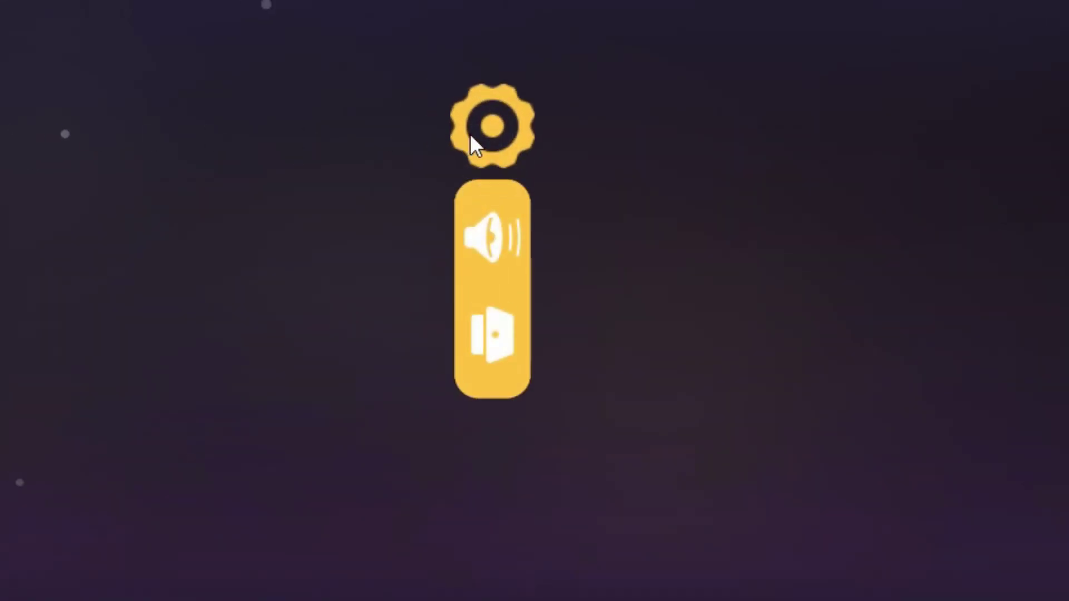
pyautogui.click(471, 134)
pyautogui.click(451, 119)
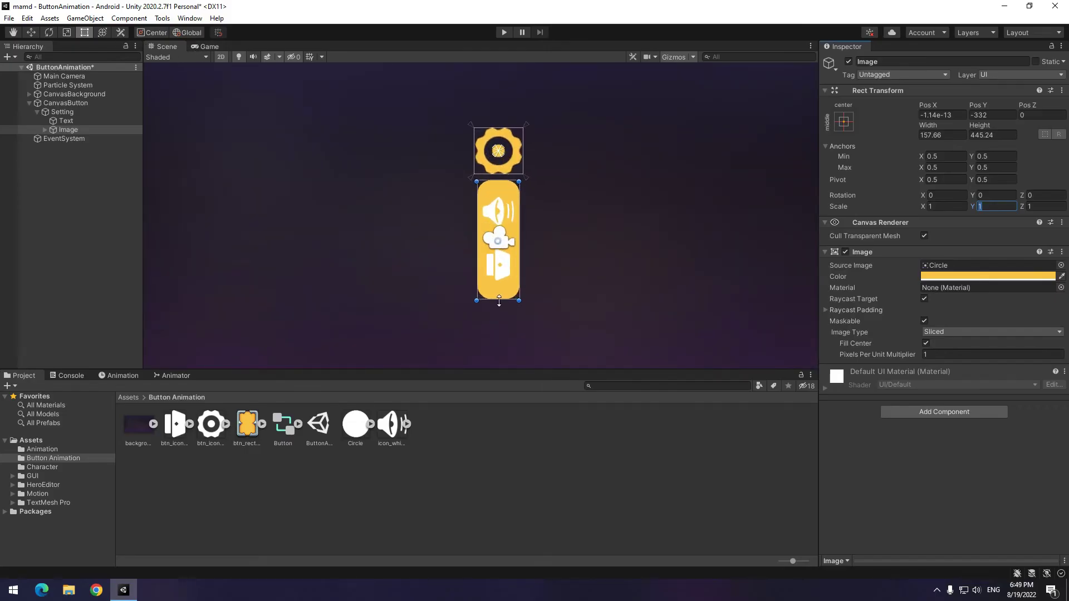
# Step: Shrink the panel's height and make the sound and exit icons fully transparent
pyautogui.moveTo(499, 301); pyautogui.dragTo(530, 179)
pyautogui.click(46, 129)
pyautogui.click(76, 138)
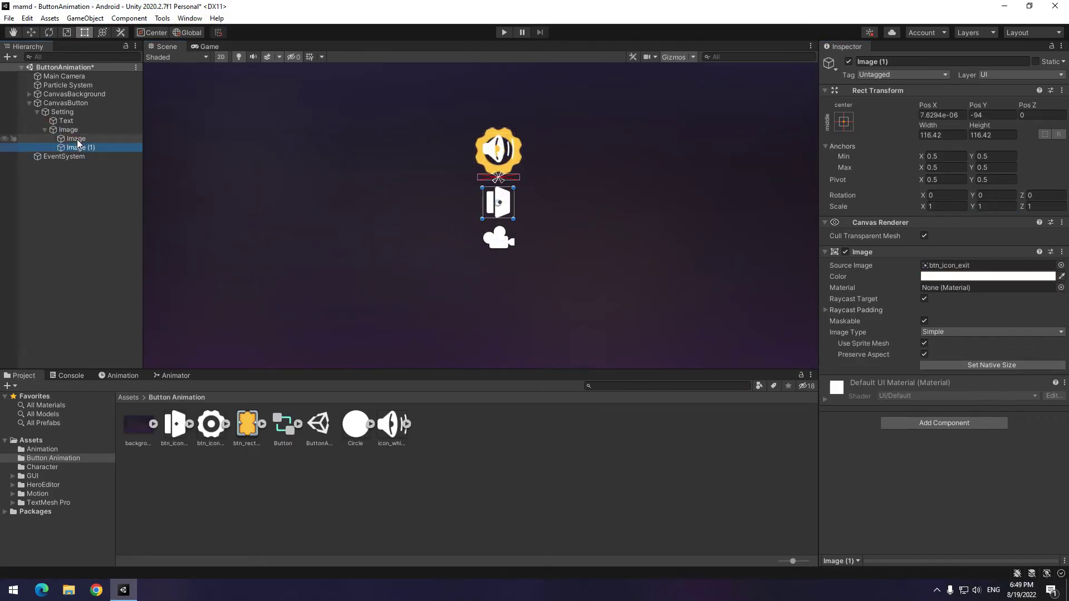
pyautogui.hotkey('ctrl', 'd')
pyautogui.keyDown('shift'); pyautogui.click(89, 148); pyautogui.keyUp('shift')
pyautogui.click(956, 279)
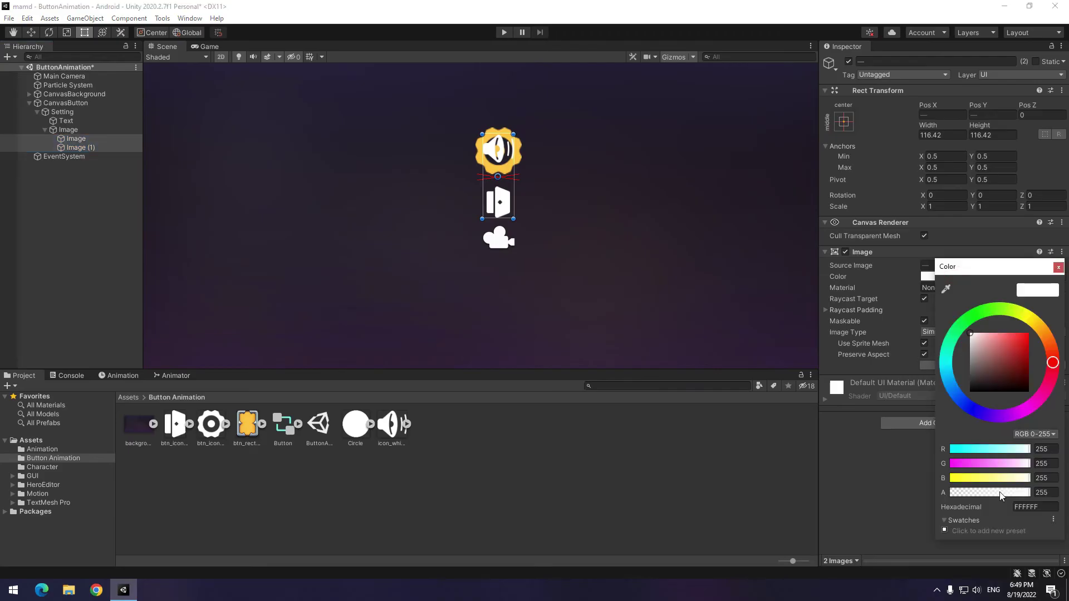
pyautogui.moveTo(1002, 494); pyautogui.dragTo(793, 478)
pyautogui.click(793, 478)
# Step: Set the Setting button's transition to Animation and auto-generate its clips in Button Animation
pyautogui.click(171, 376)
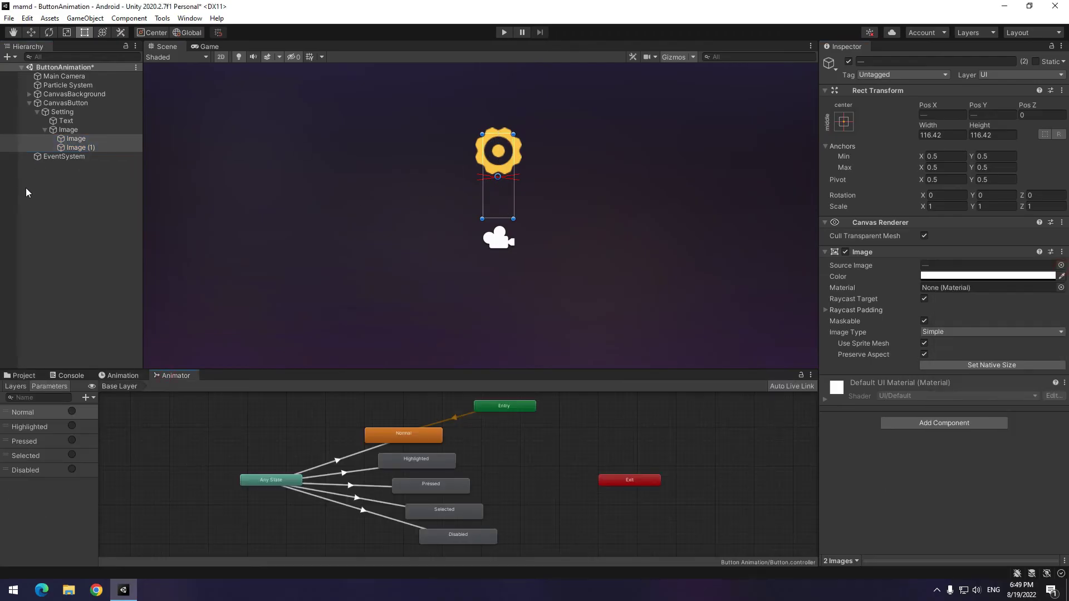
pyautogui.click(63, 112)
pyautogui.click(122, 375)
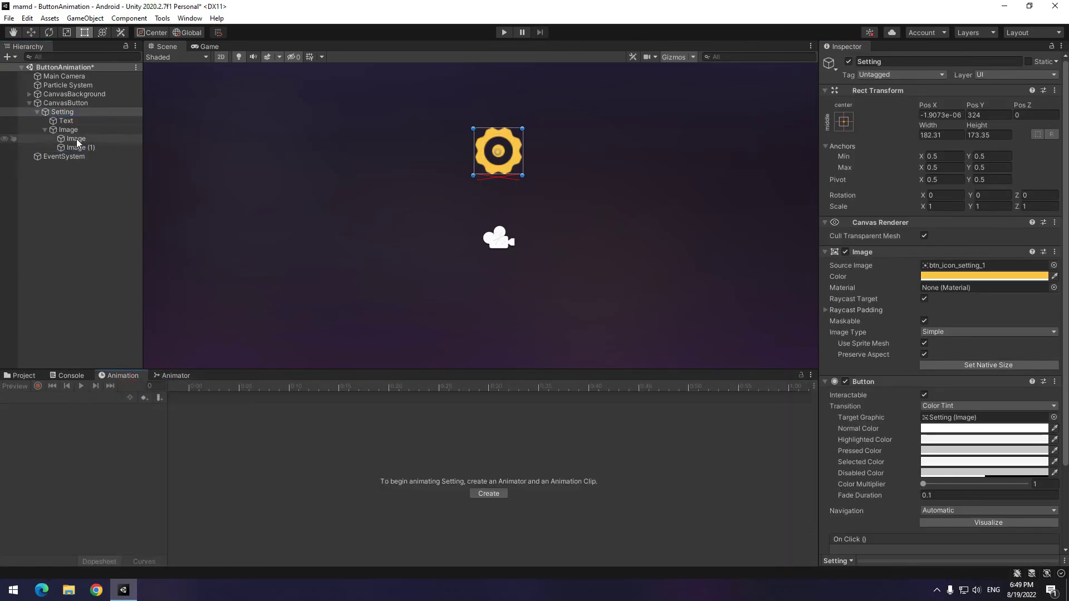
pyautogui.click(62, 113)
pyautogui.scroll(-3, 944, 335)
pyautogui.click(985, 308)
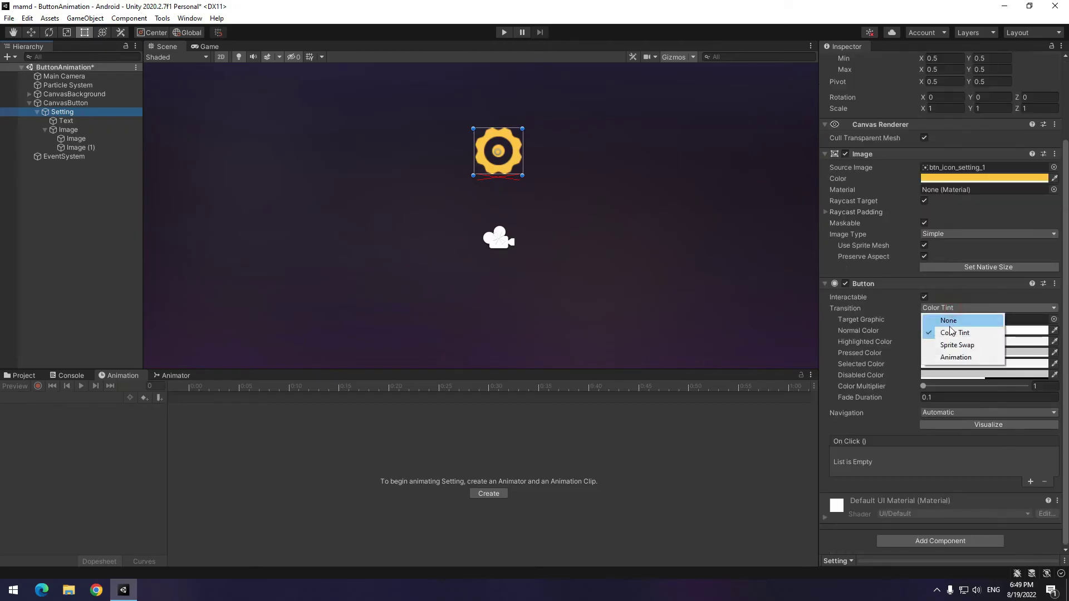
pyautogui.click(947, 359)
pyautogui.click(985, 396)
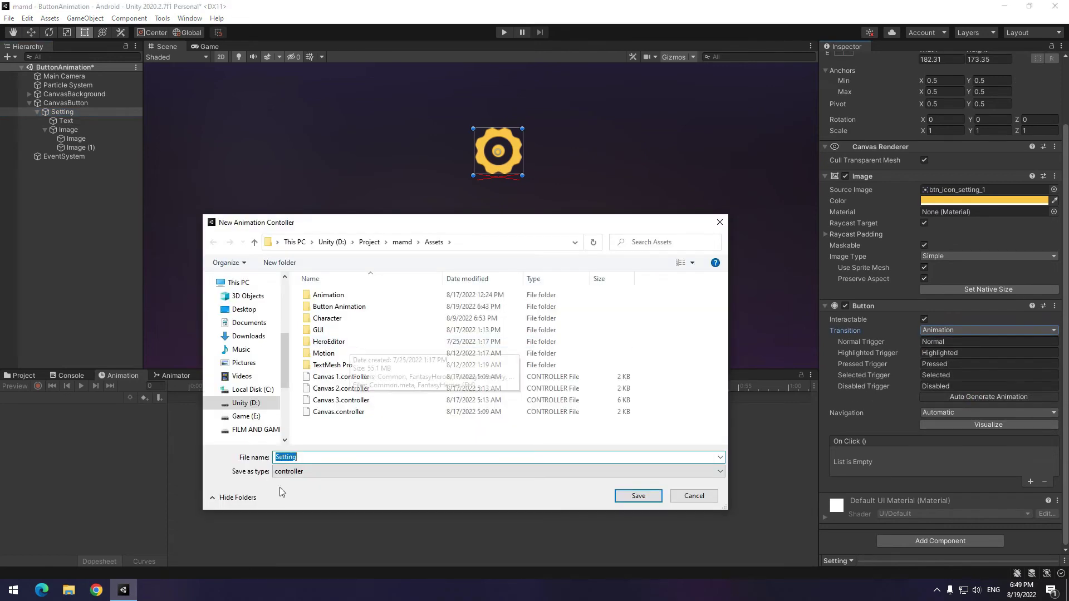
pyautogui.doubleClick(337, 307)
# Step: Save Setting.controller and start recording in the Highlighted clip
pyautogui.click(638, 497)
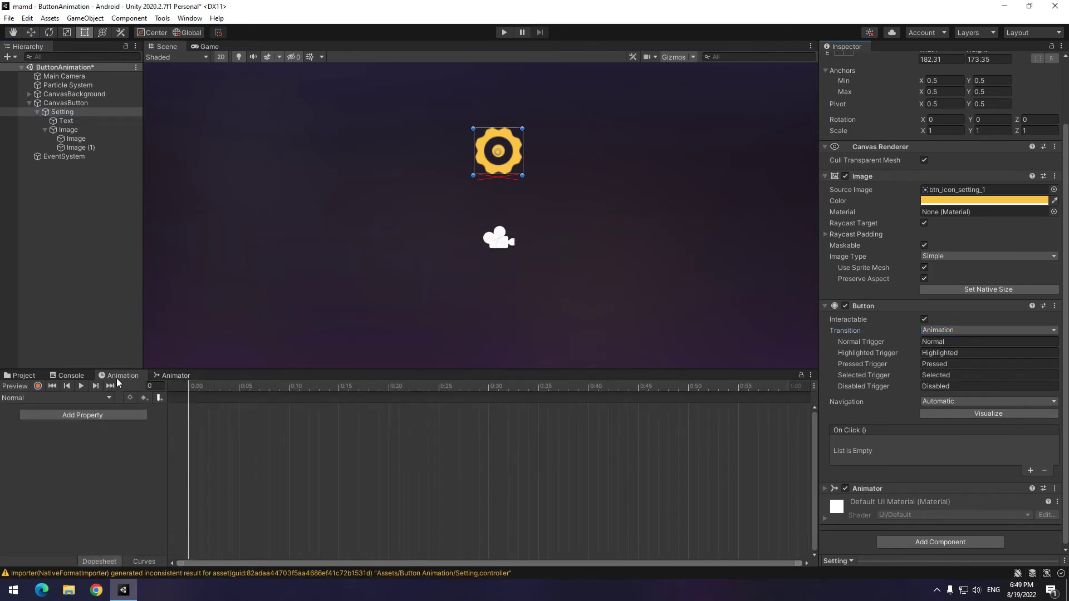
pyautogui.click(74, 398)
pyautogui.click(37, 423)
pyautogui.click(38, 386)
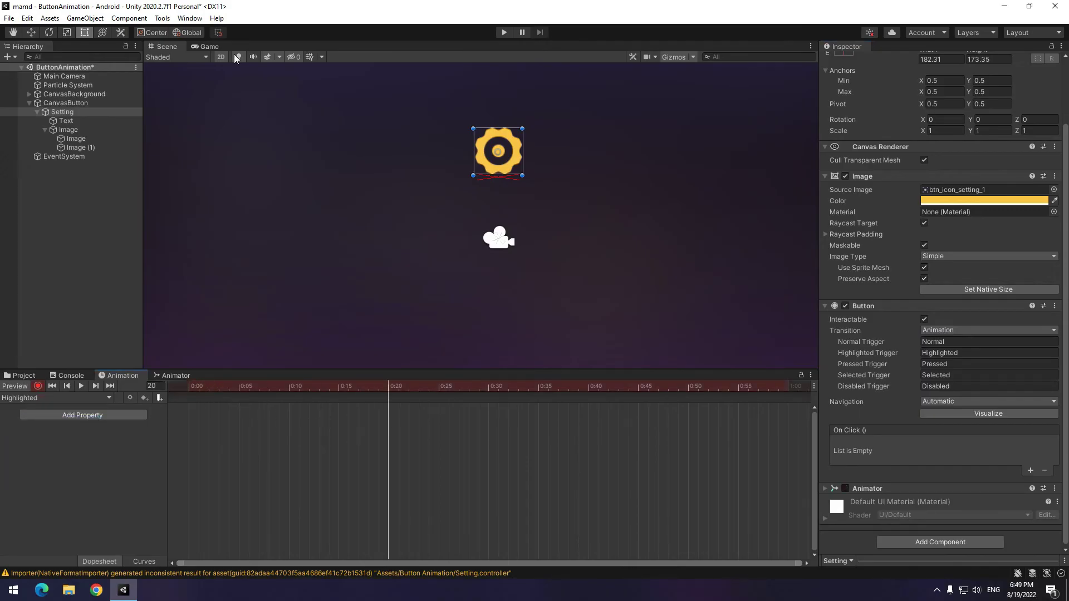
# Step: Record the yellow backing stretching down into a tall panel and both icons' colour change
pyautogui.click(68, 130)
pyautogui.moveTo(517, 177); pyautogui.dragTo(516, 302)
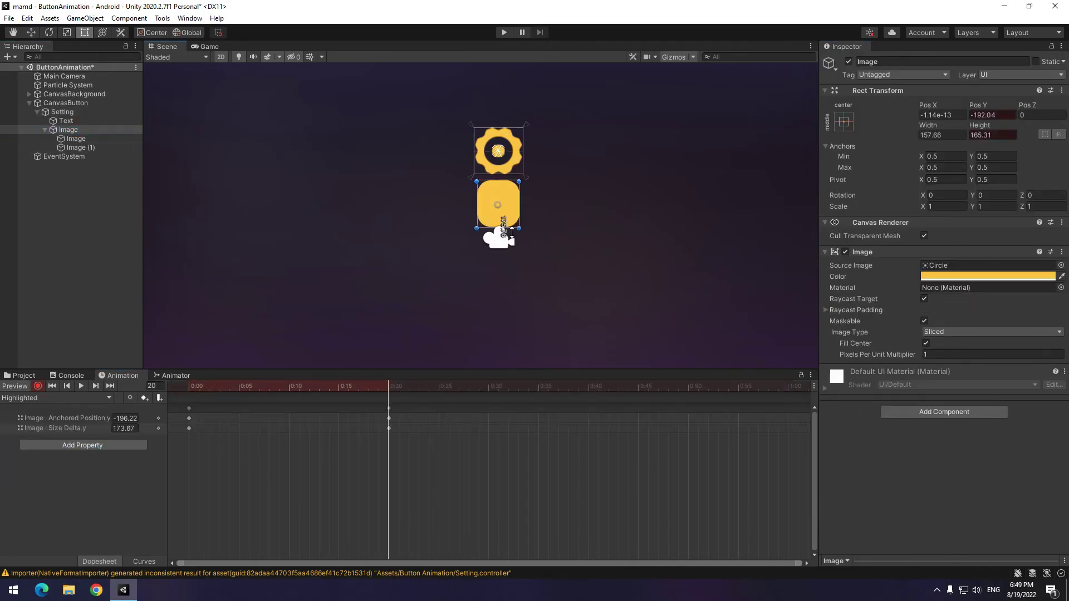
pyautogui.click(76, 139)
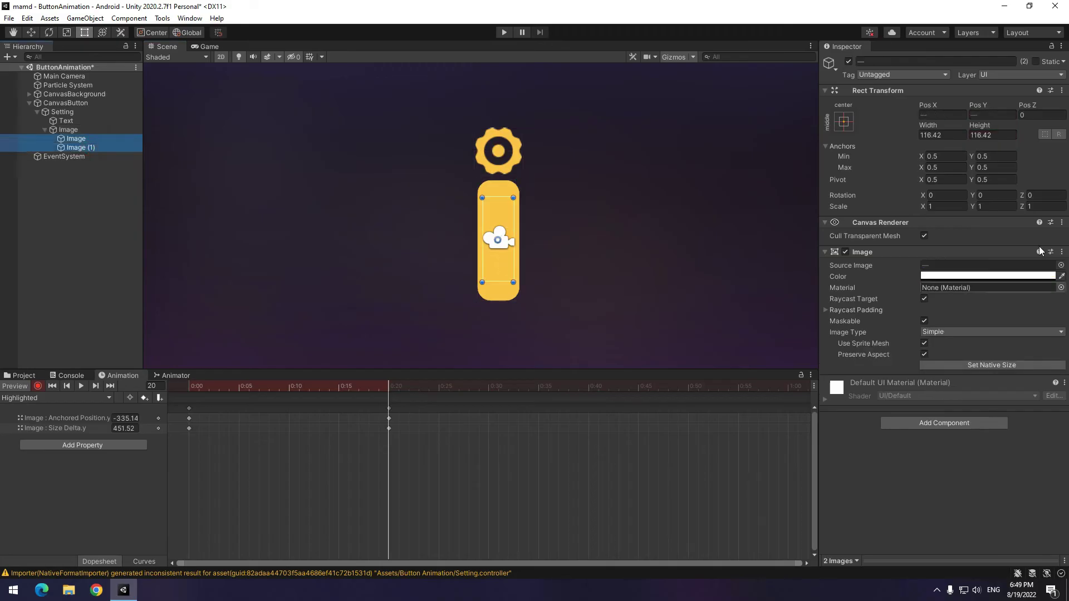
pyautogui.click(985, 276)
pyautogui.click(1058, 270)
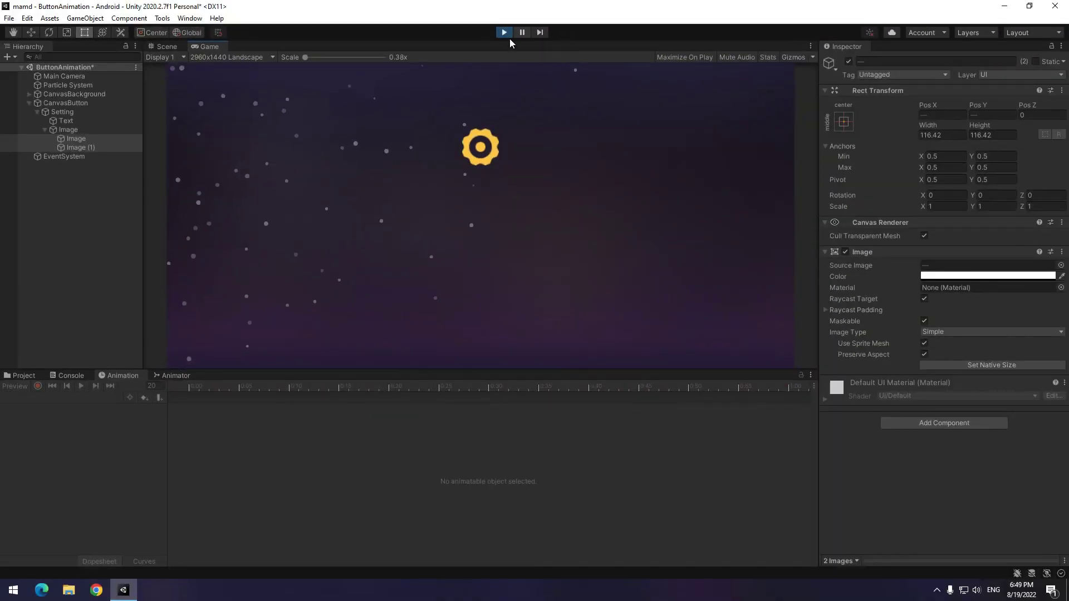
# Step: Stop play mode and disable Loop Time on the Disabled, Highlighted, Pressed and Selected clips
pyautogui.click(504, 32)
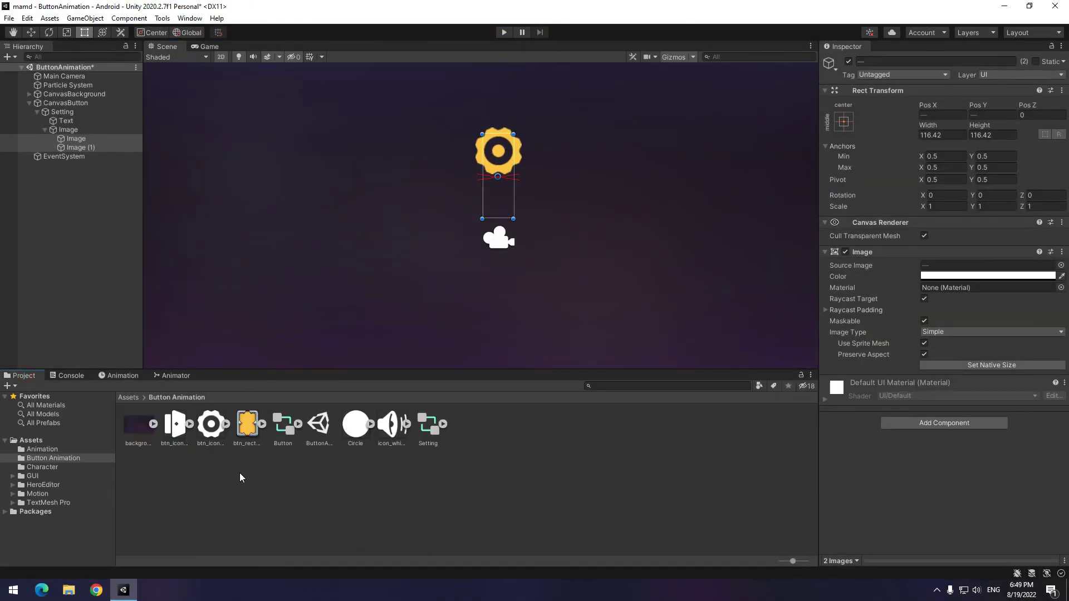
pyautogui.click(442, 428)
pyautogui.click(465, 424)
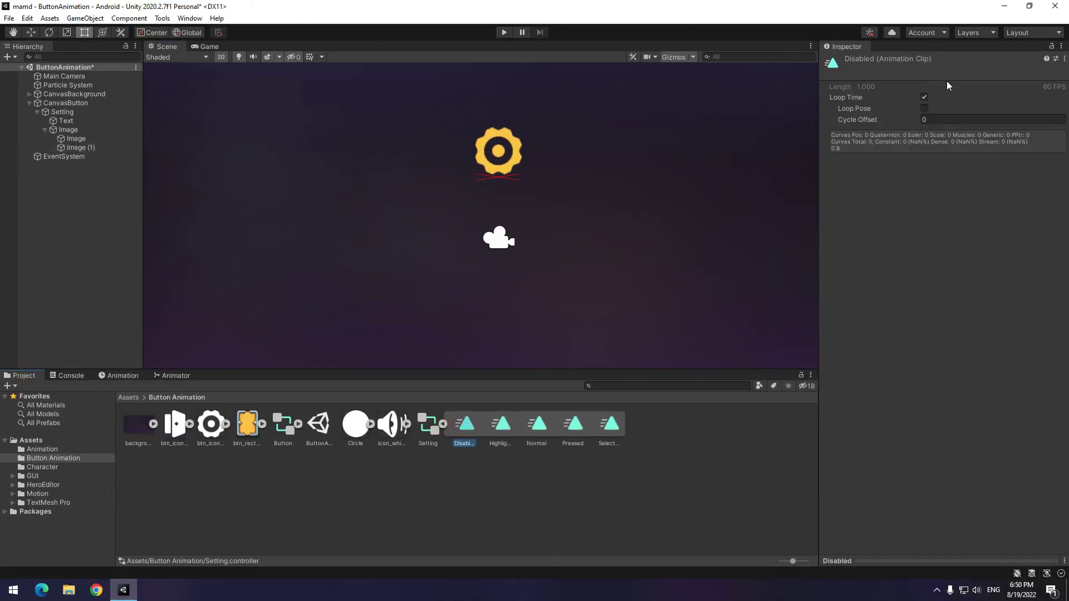
pyautogui.click(500, 427)
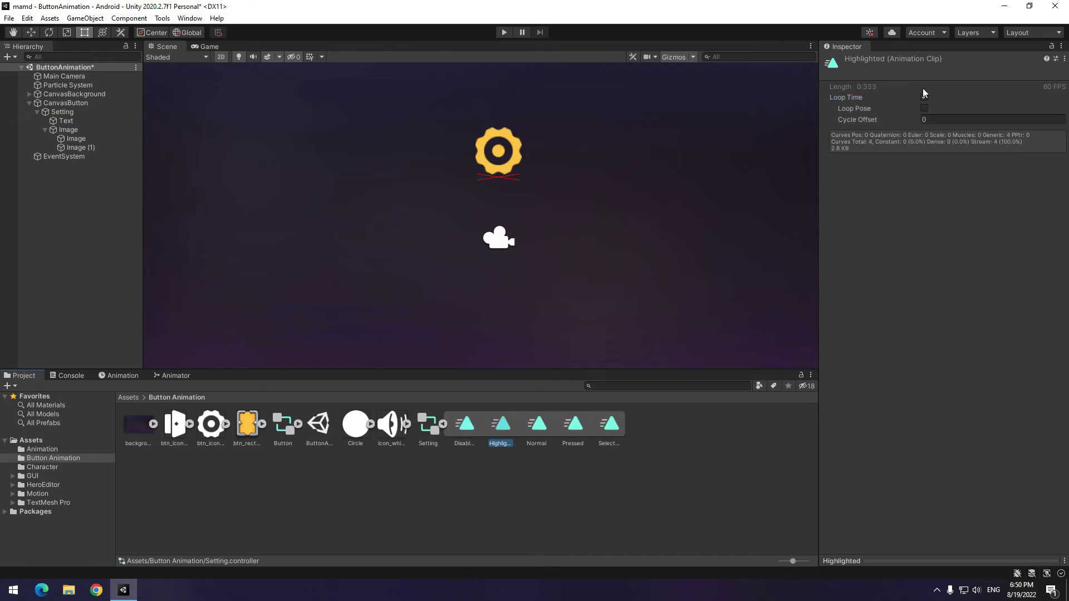
pyautogui.click(574, 425)
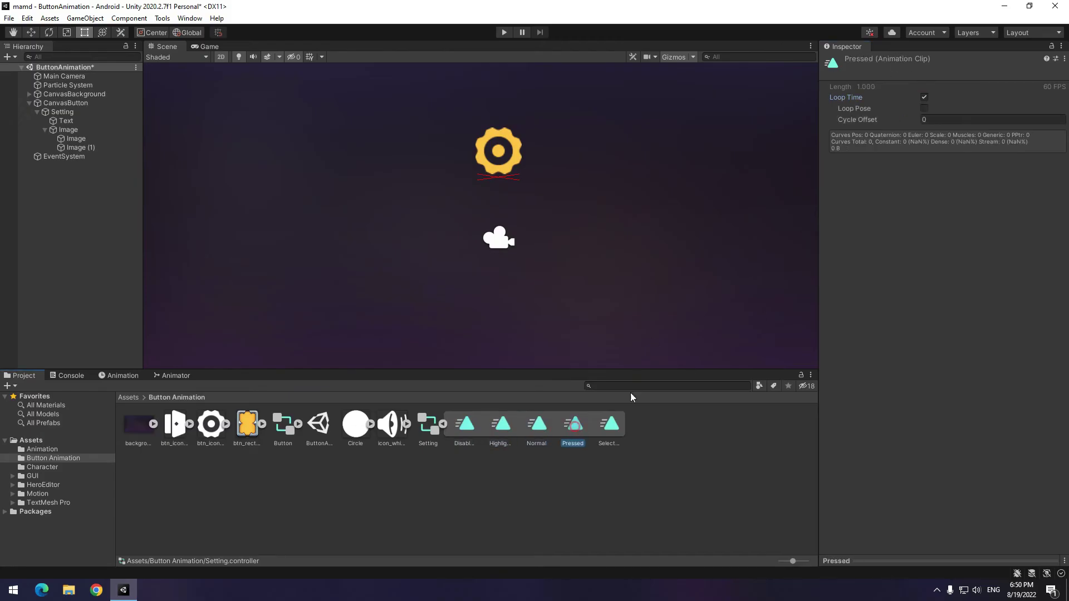
pyautogui.click(614, 426)
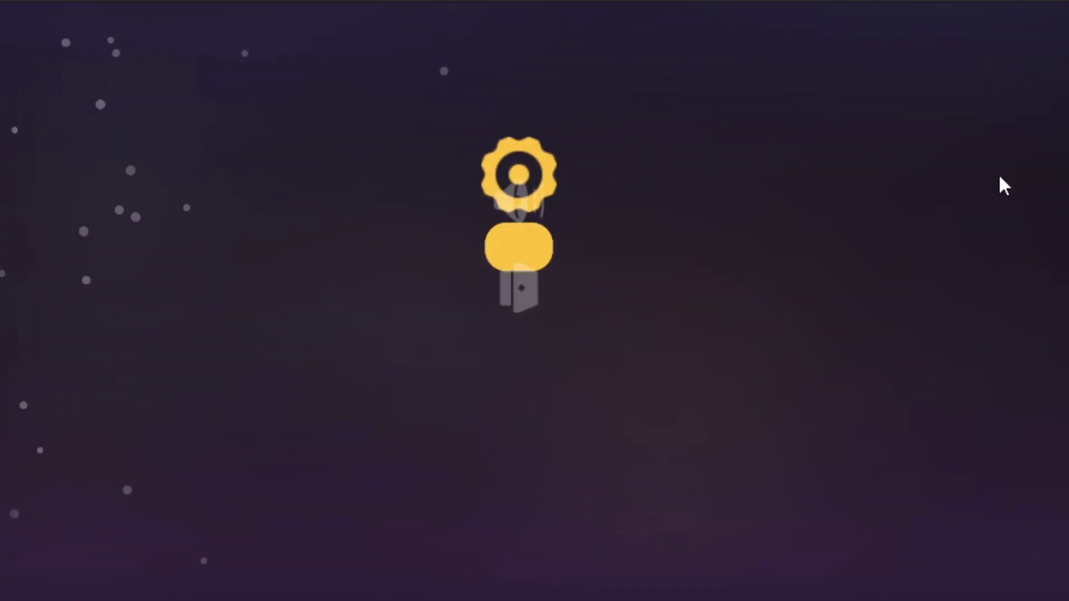
# Step: Test the gear opening the panel, then return to the Highlighted clip
pyautogui.click(477, 166)
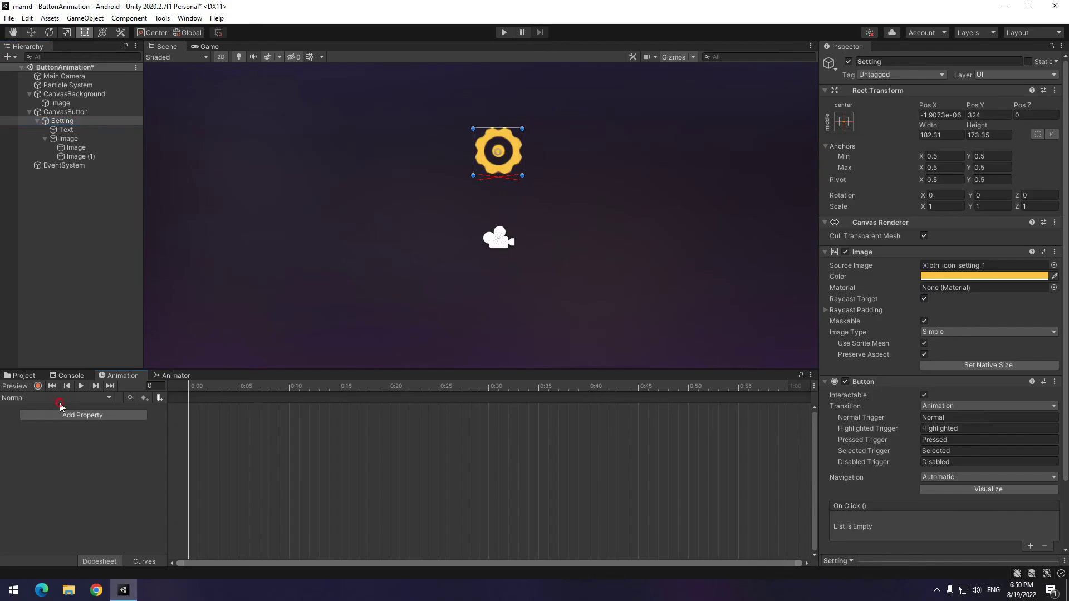
pyautogui.click(60, 403)
pyautogui.click(37, 420)
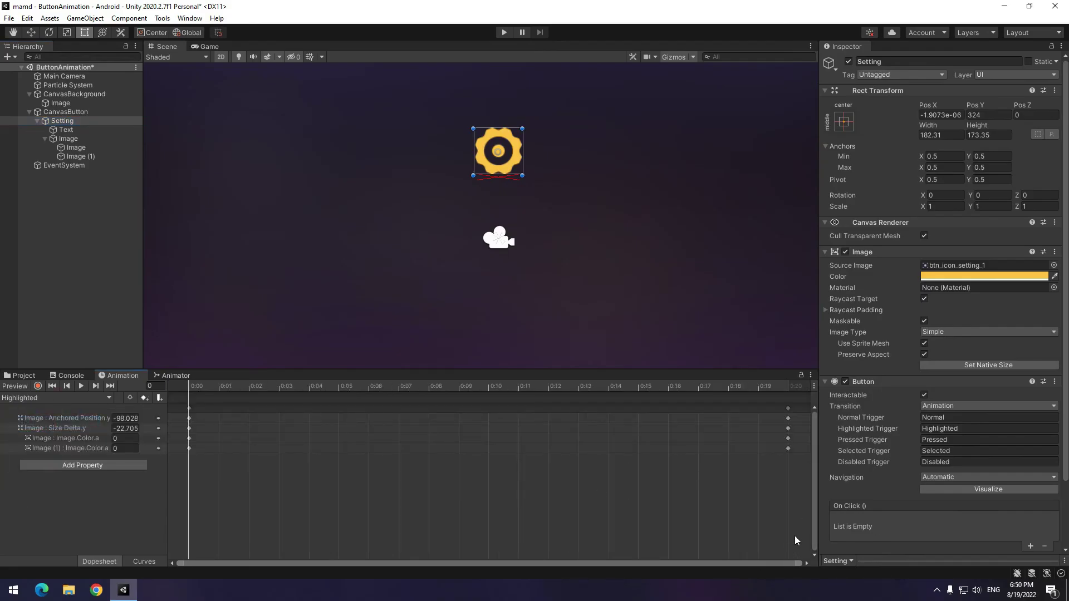
# Step: Cut all Highlighted clip keyframes and paste them at the start of the Pressed clip
pyautogui.moveTo(794, 539); pyautogui.dragTo(172, 405)
pyautogui.hotkey('ctrl', 'x')
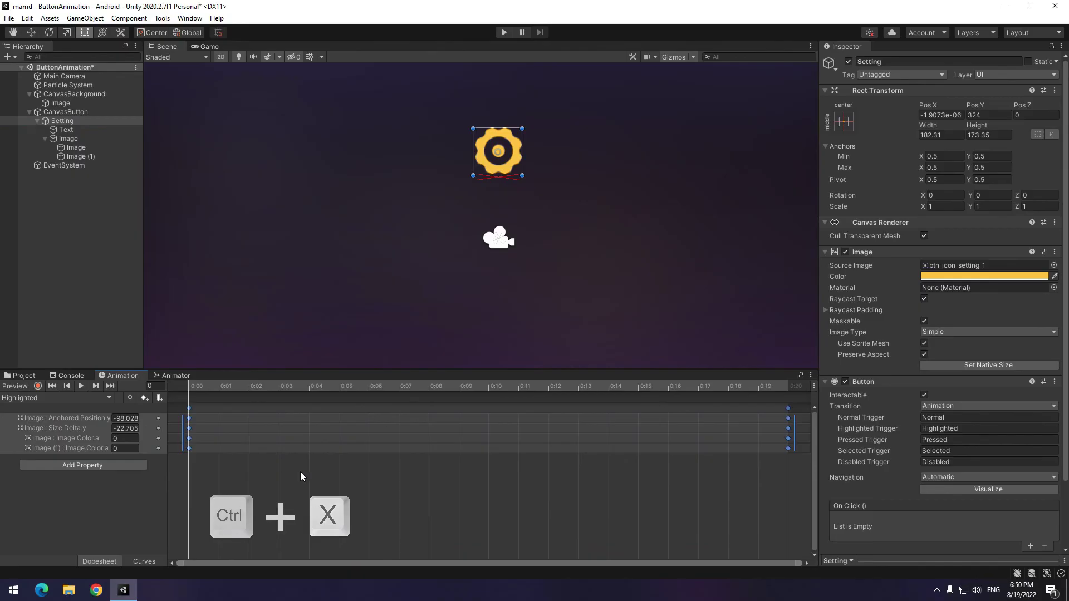
pyautogui.click(25, 399)
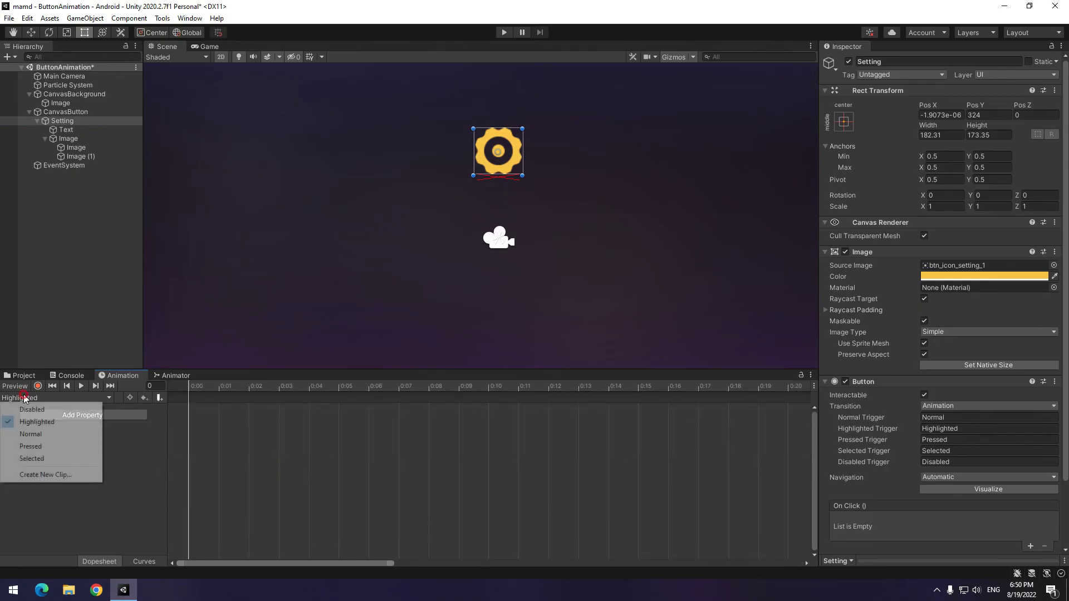
pyautogui.click(30, 446)
pyautogui.click(200, 387)
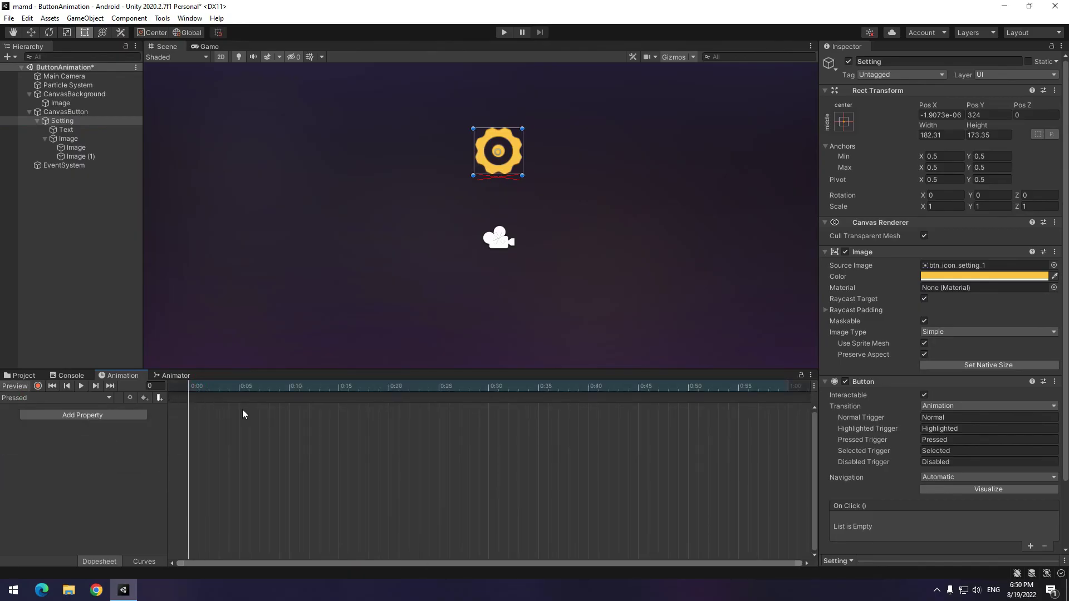
pyautogui.hotkey('ctrl', 'v')
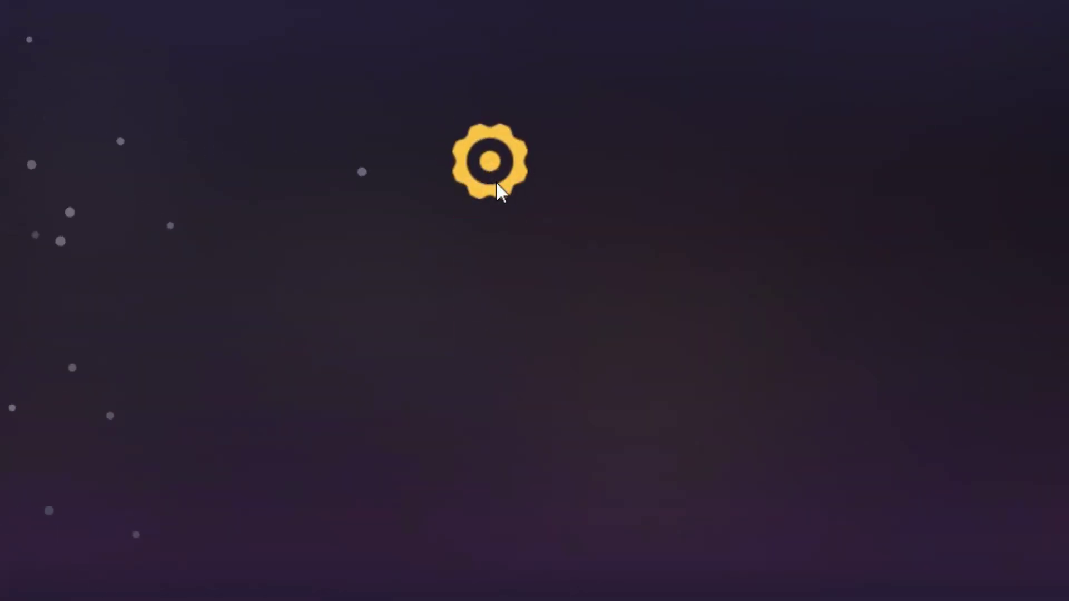
# Step: Press the gear repeatedly in play mode, then click away to confirm the panel collapses
pyautogui.click(495, 181)
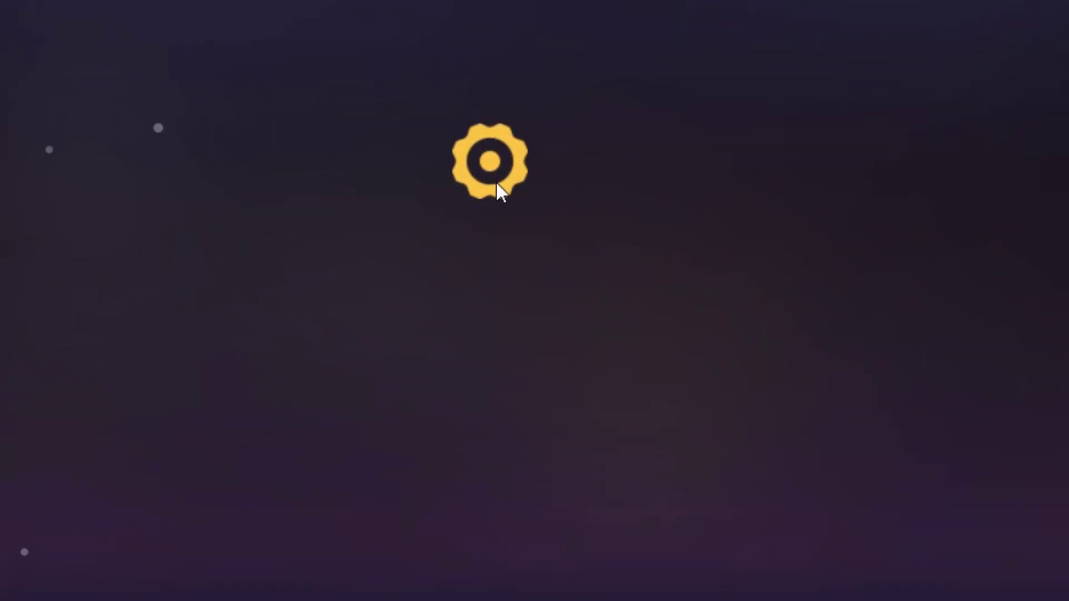
pyautogui.click(496, 183)
pyautogui.click(496, 180)
pyautogui.click(496, 182)
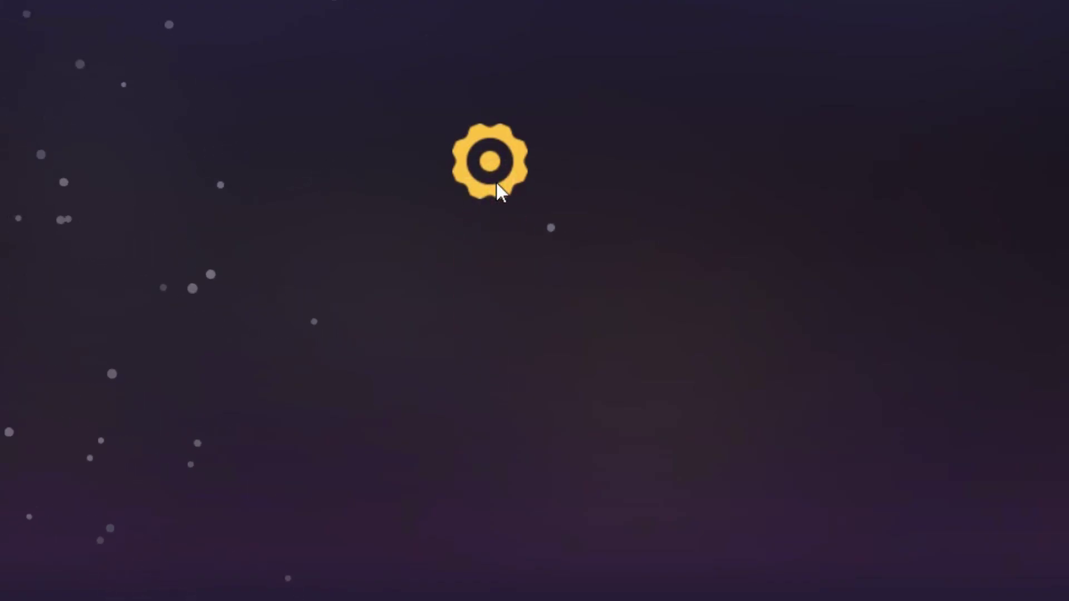
pyautogui.click(495, 180)
pyautogui.click(488, 151)
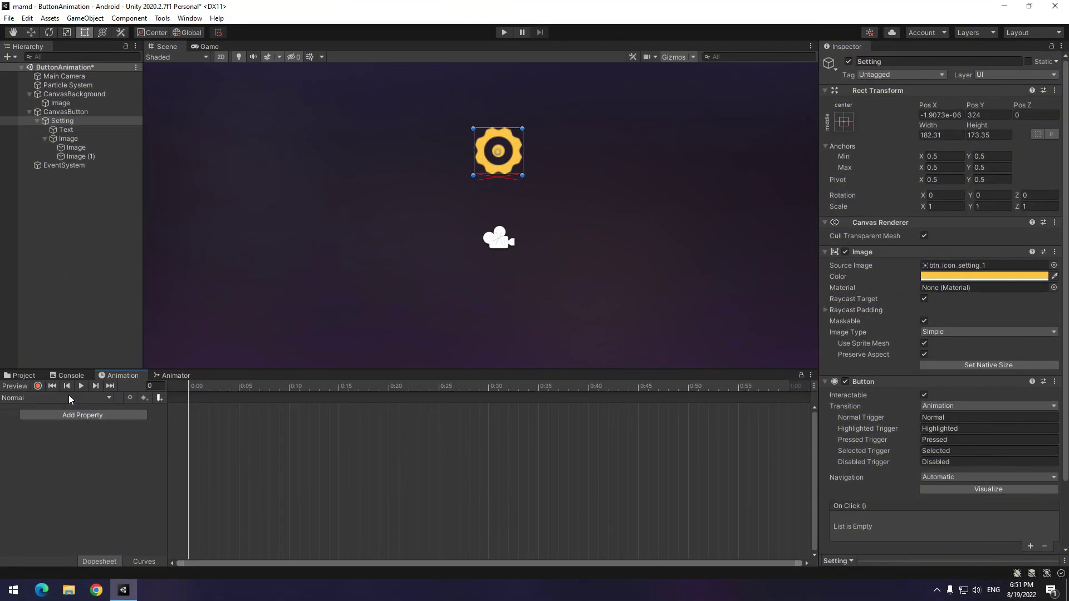
# Step: Copy the Pressed clip's keyframes into the Selected clip and test the gear in play mode
pyautogui.click(59, 398)
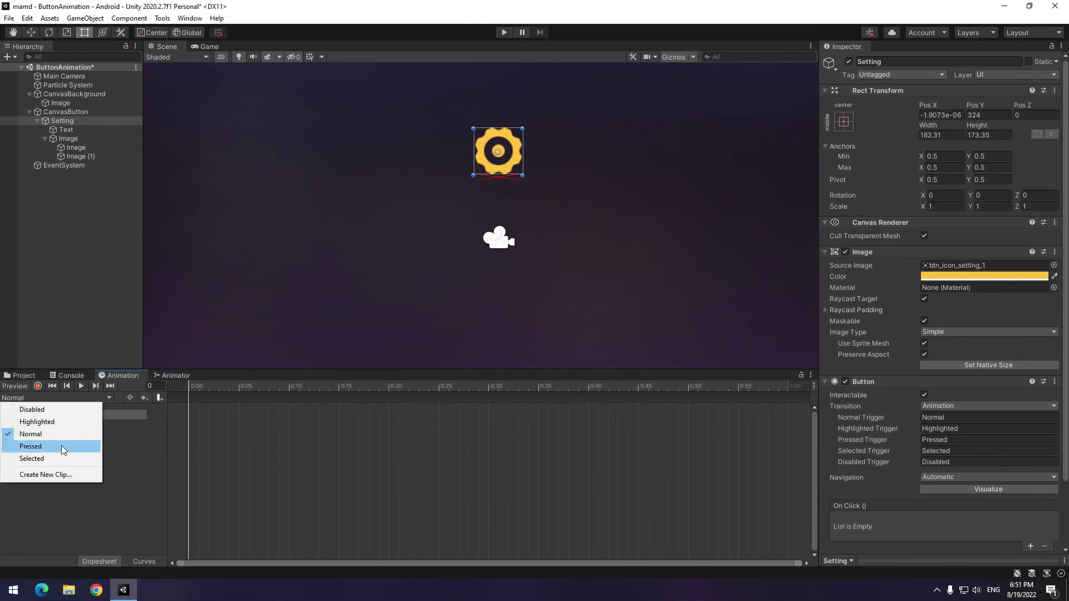
pyautogui.click(61, 449)
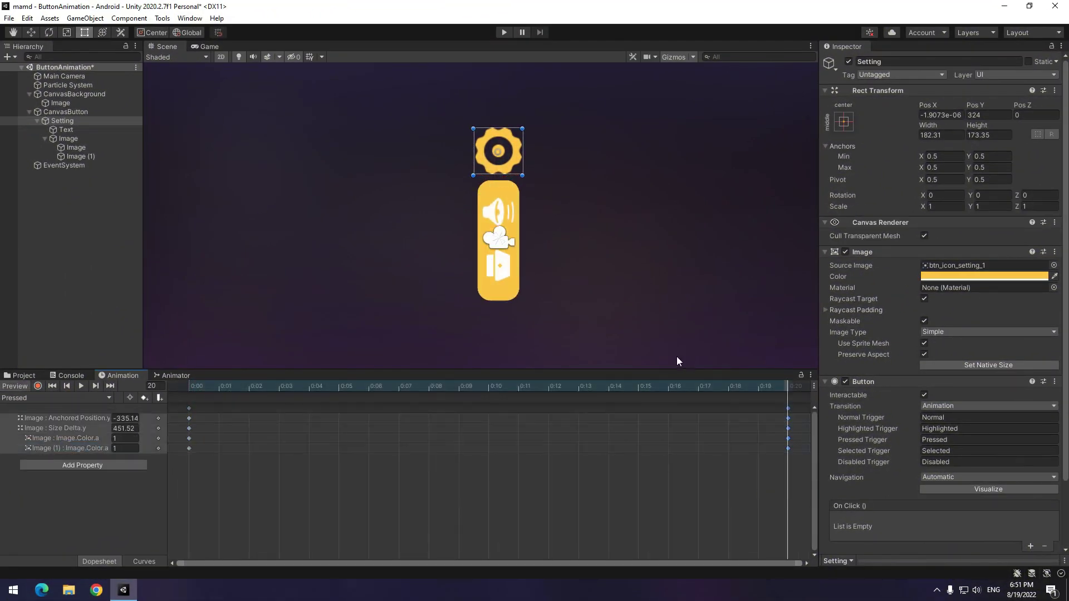
pyautogui.hotkey('ctrl', 'c')
pyautogui.click(59, 398)
pyautogui.click(51, 459)
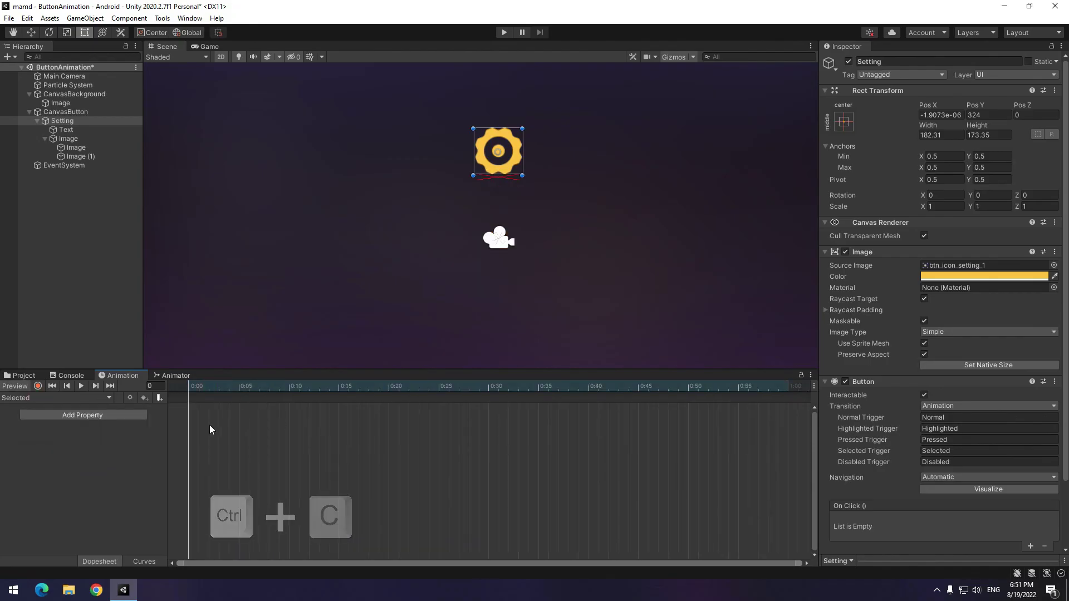
pyautogui.hotkey('ctrl', 'v')
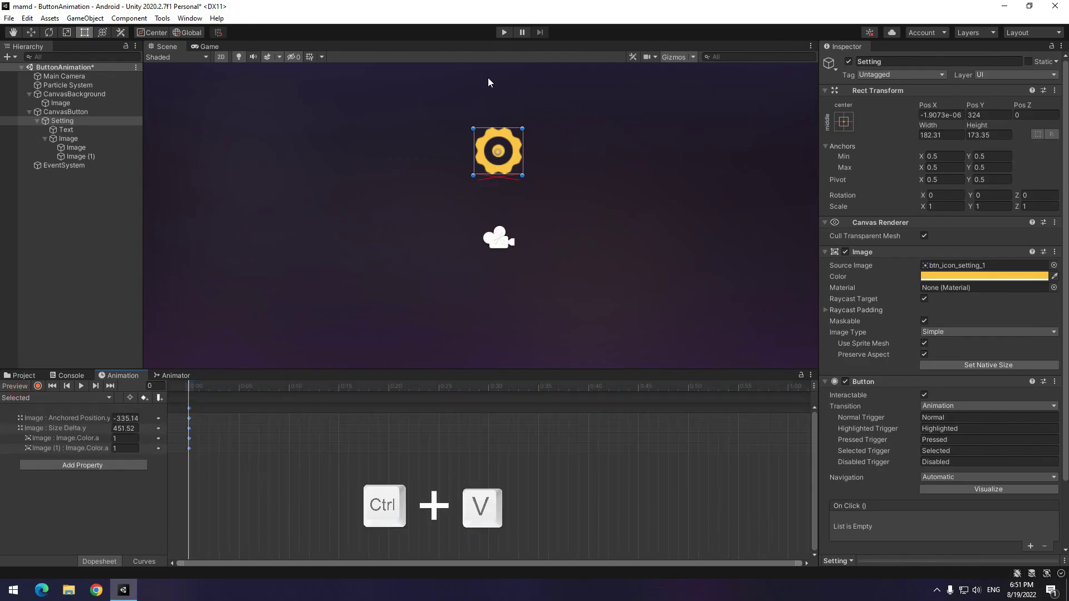
pyautogui.click(504, 32)
pyautogui.click(479, 151)
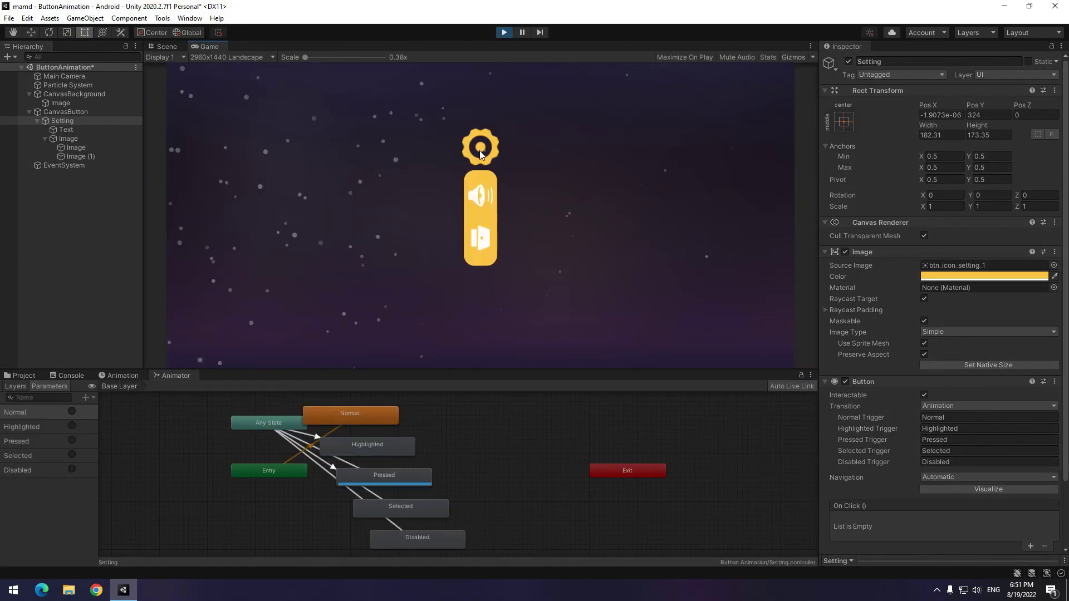